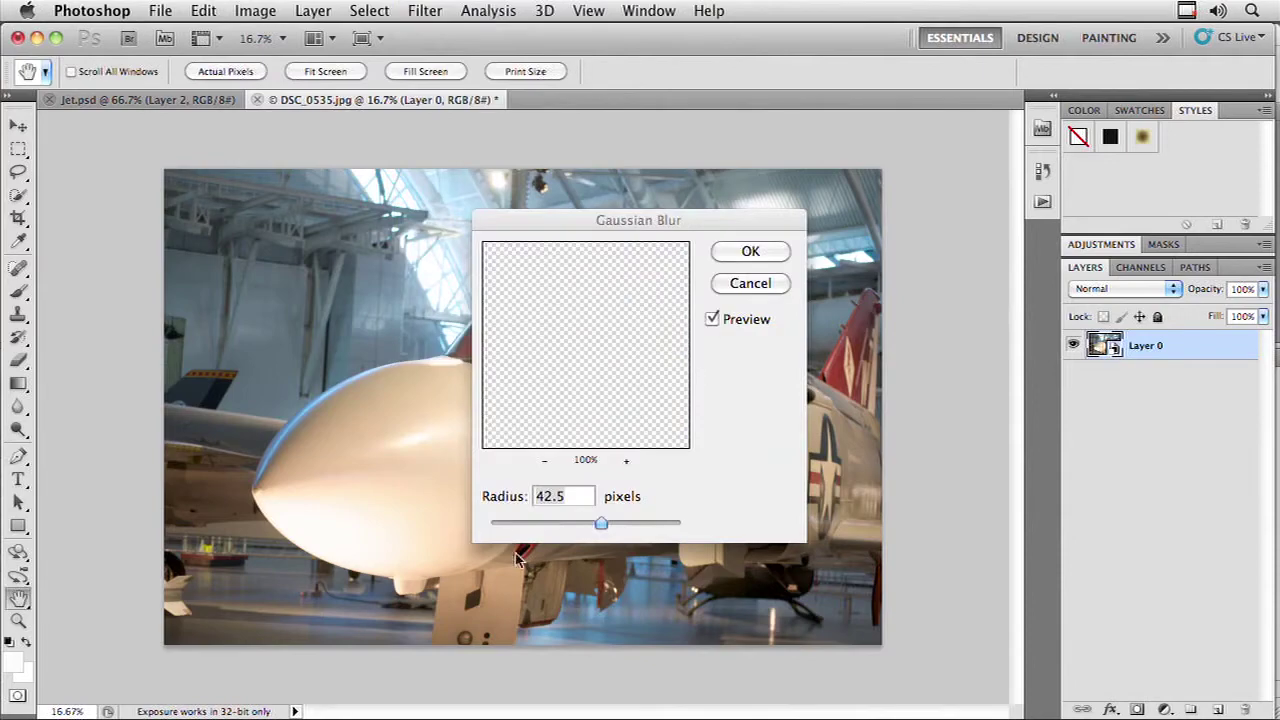
# Step: Apply the Gaussian Blur smart filter to Layer 0, and reopen it to set its radius to 10.6 pixels
pyautogui.click(750, 251)
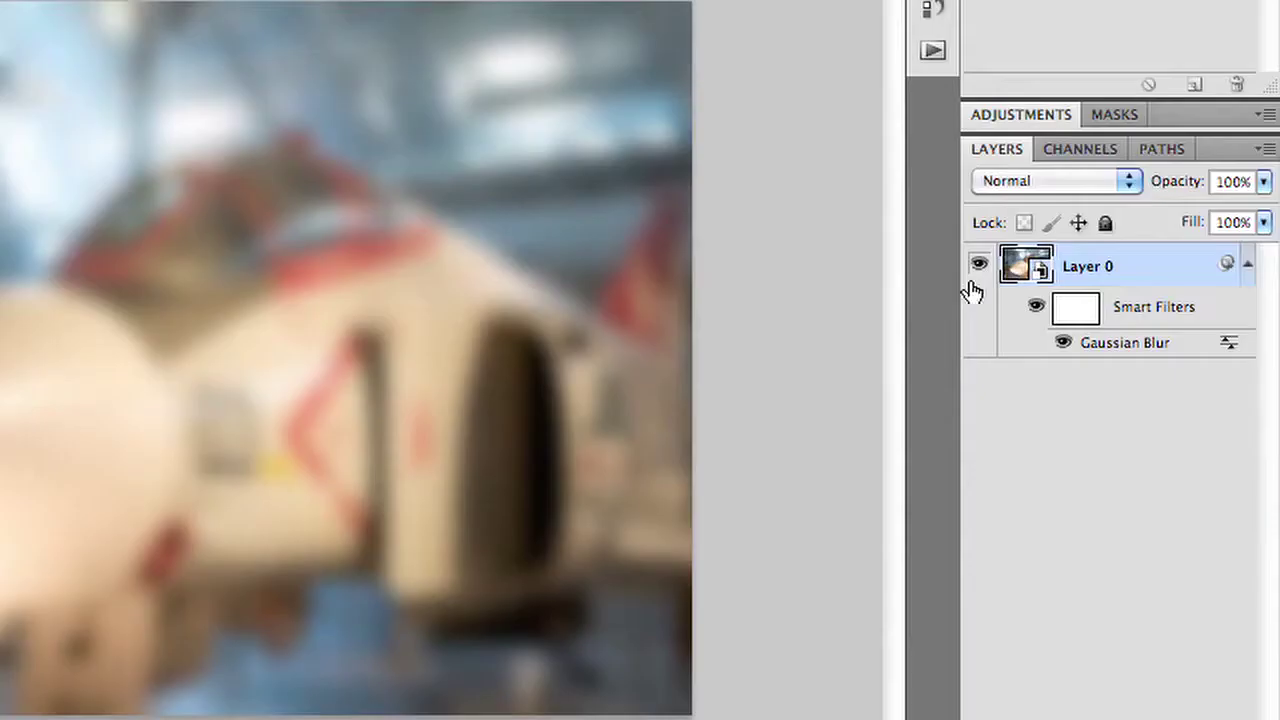
pyautogui.doubleClick(1120, 345)
pyautogui.moveTo(265, 531); pyautogui.dragTo(220, 531)
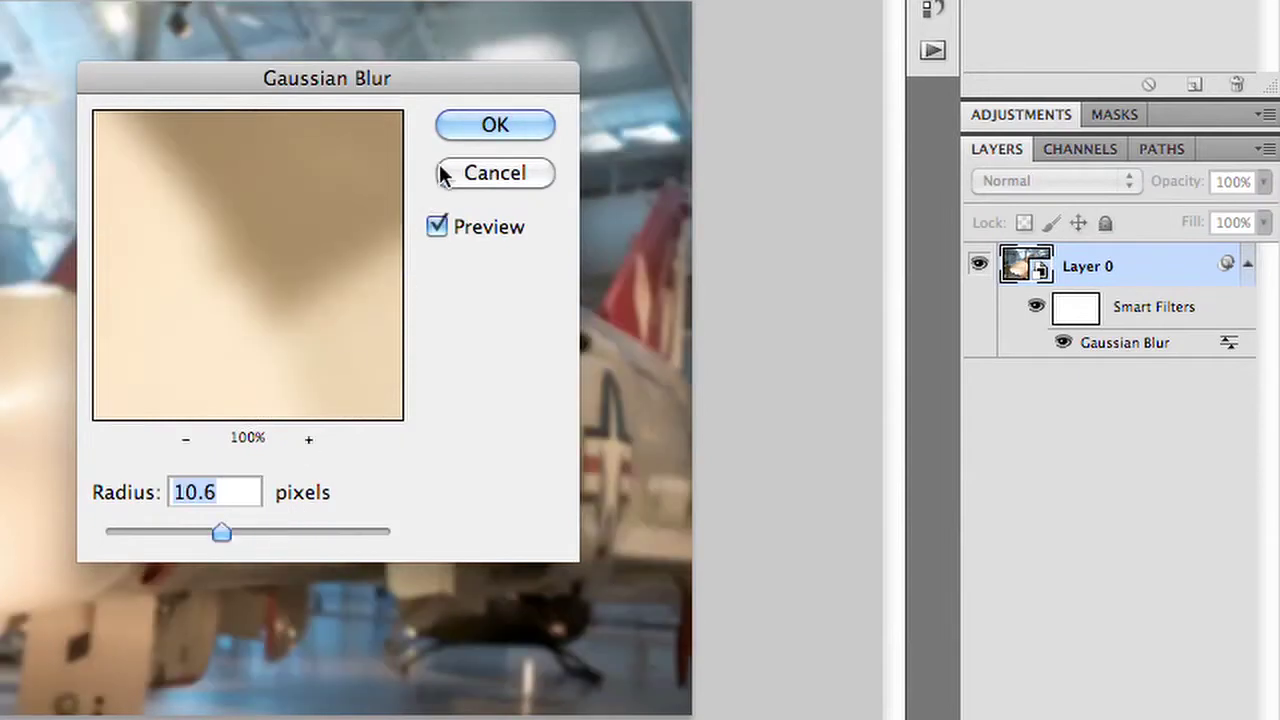
pyautogui.click(455, 130)
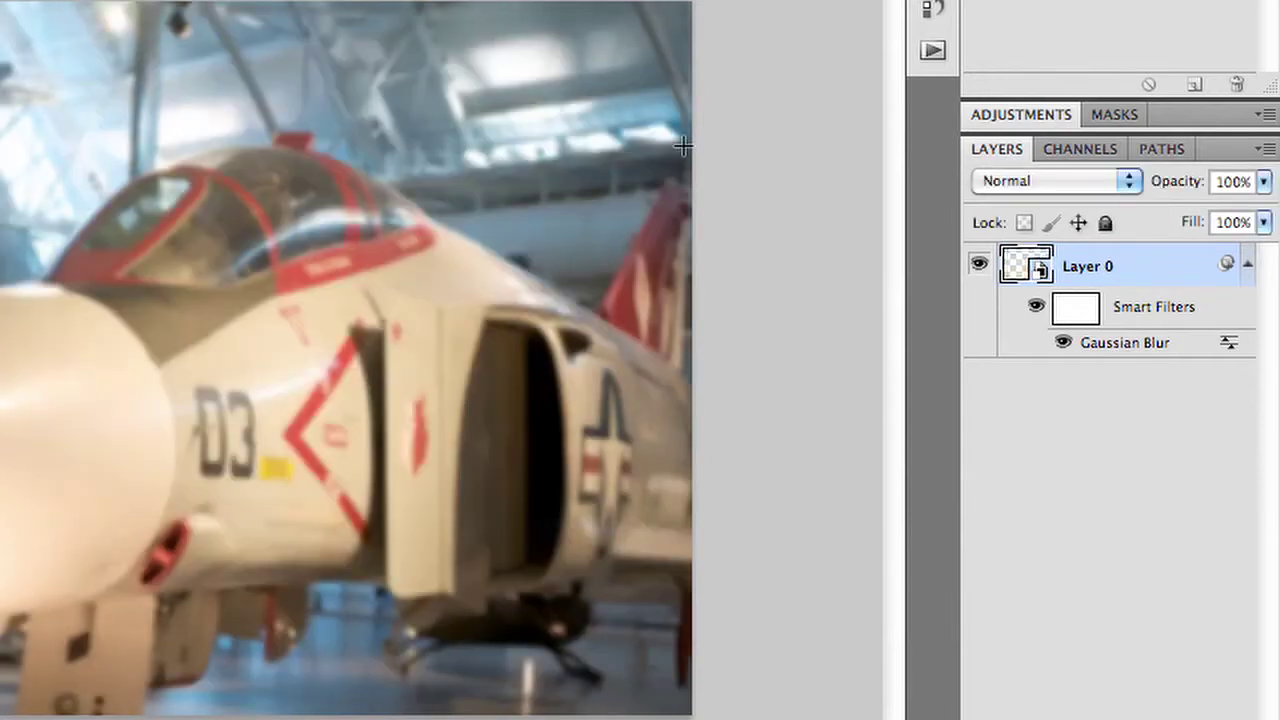
# Step: Blend the Gaussian Blur filter in Soft Light mode at reduced opacity, and compare the image with the filter off and on
pyautogui.doubleClick(1226, 343)
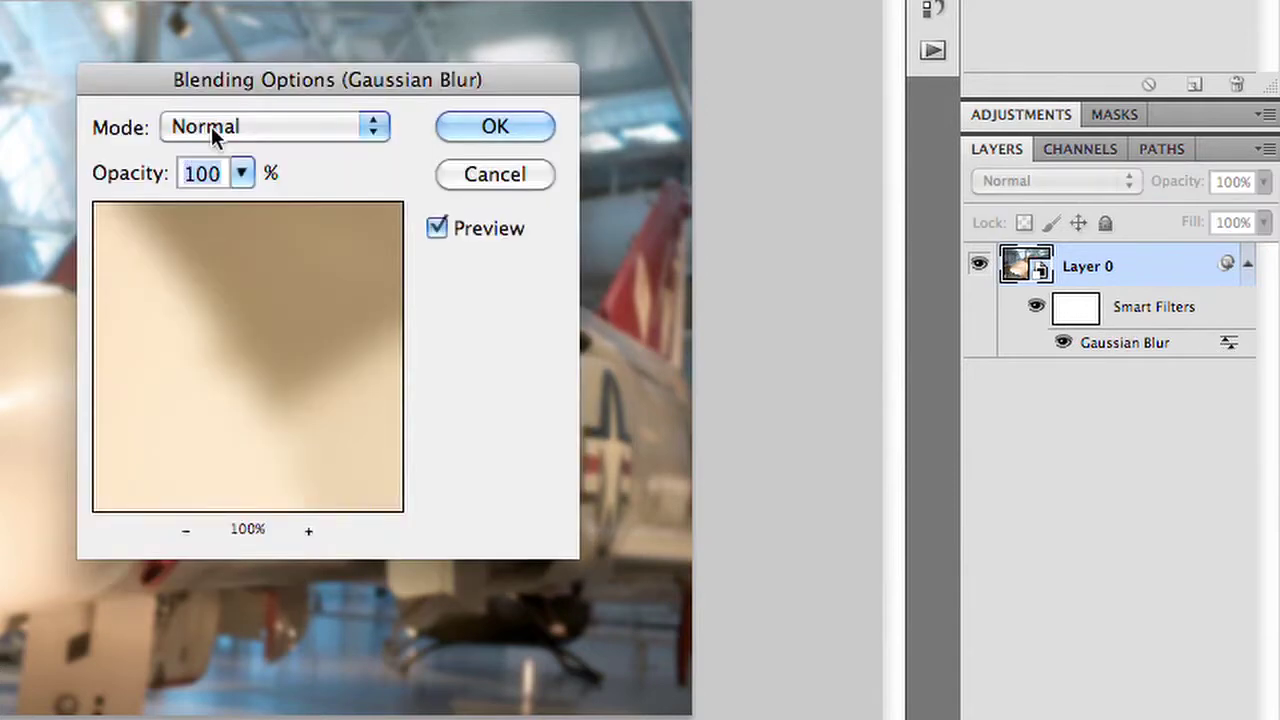
pyautogui.click(211, 126)
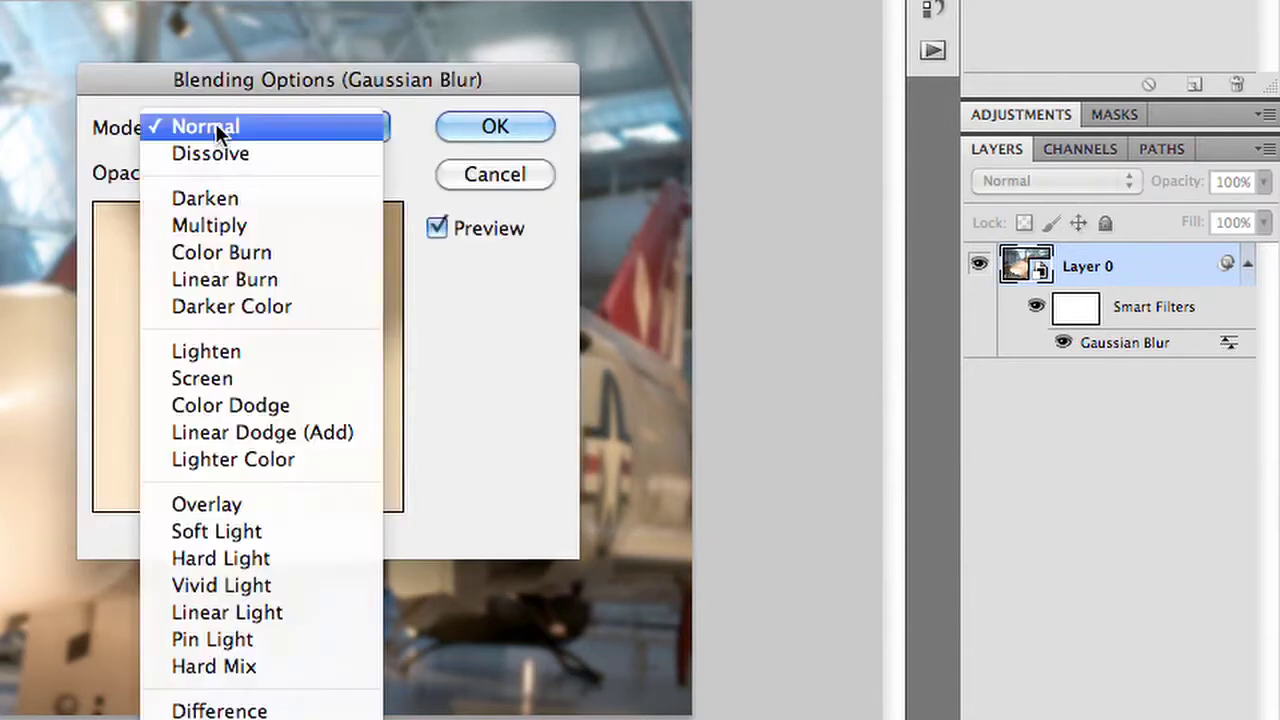
pyautogui.click(251, 531)
pyautogui.click(244, 174)
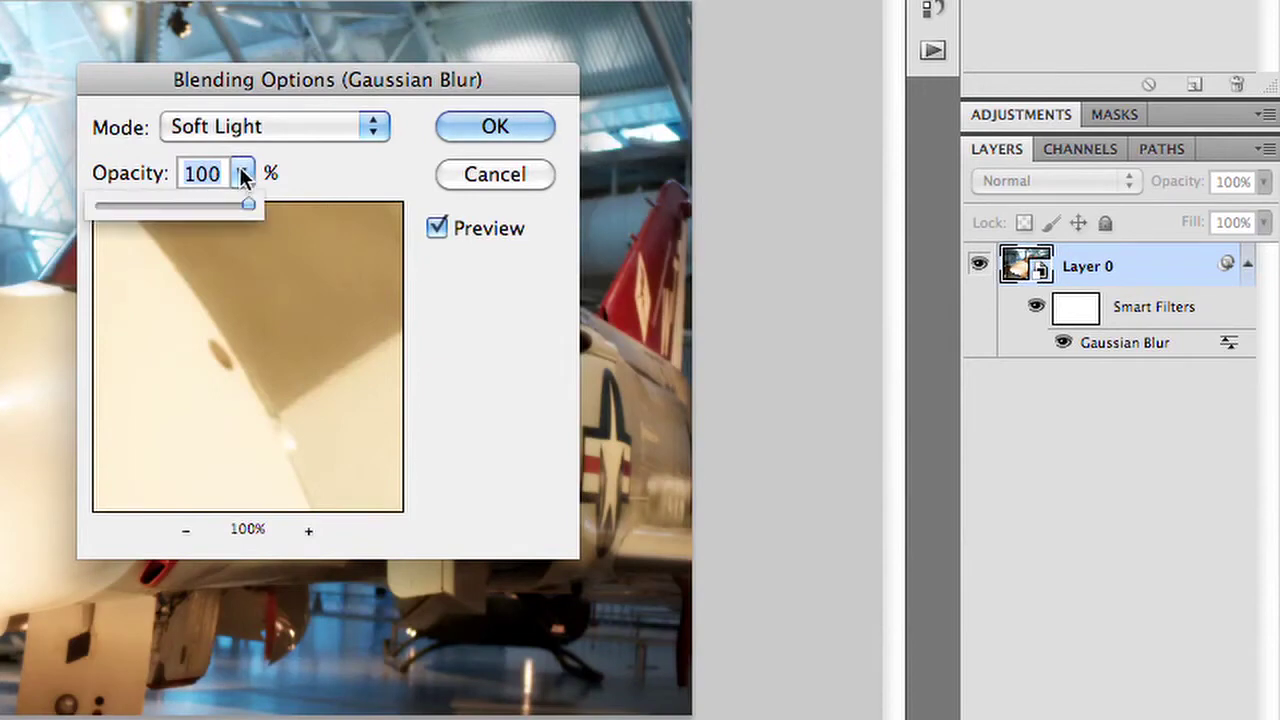
pyautogui.click(214, 204)
pyautogui.click(482, 130)
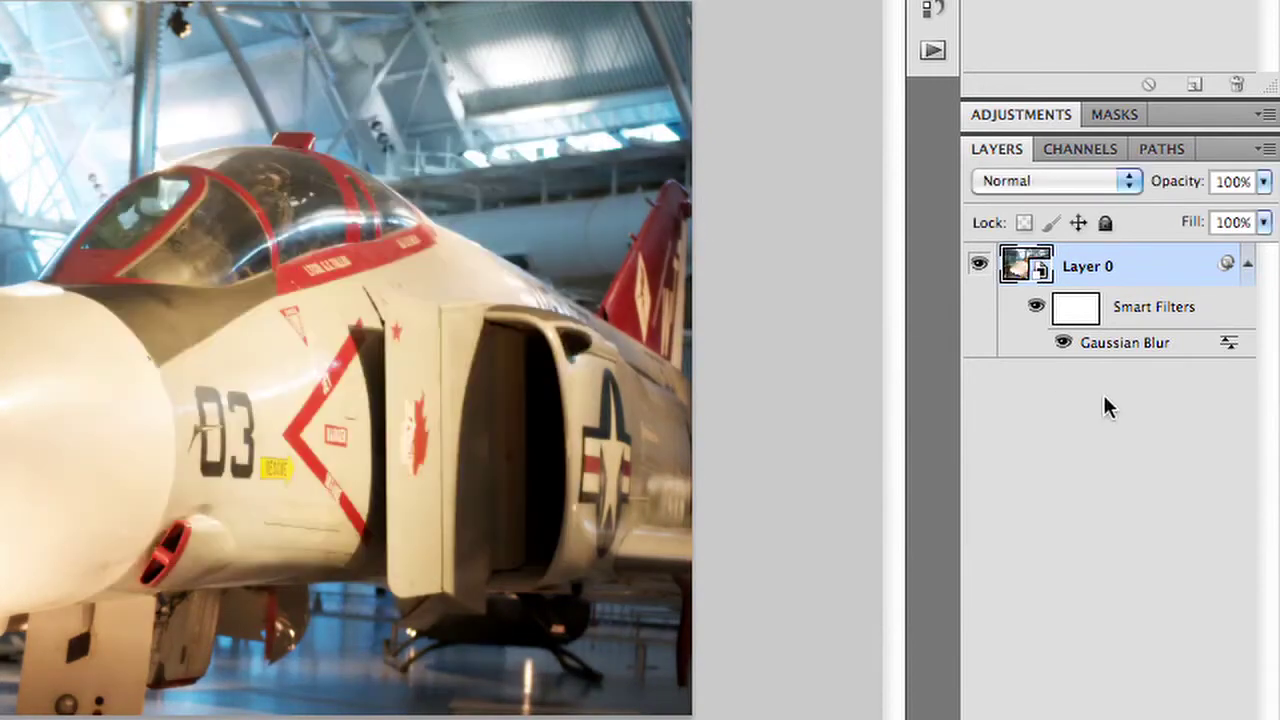
pyautogui.click(1063, 343)
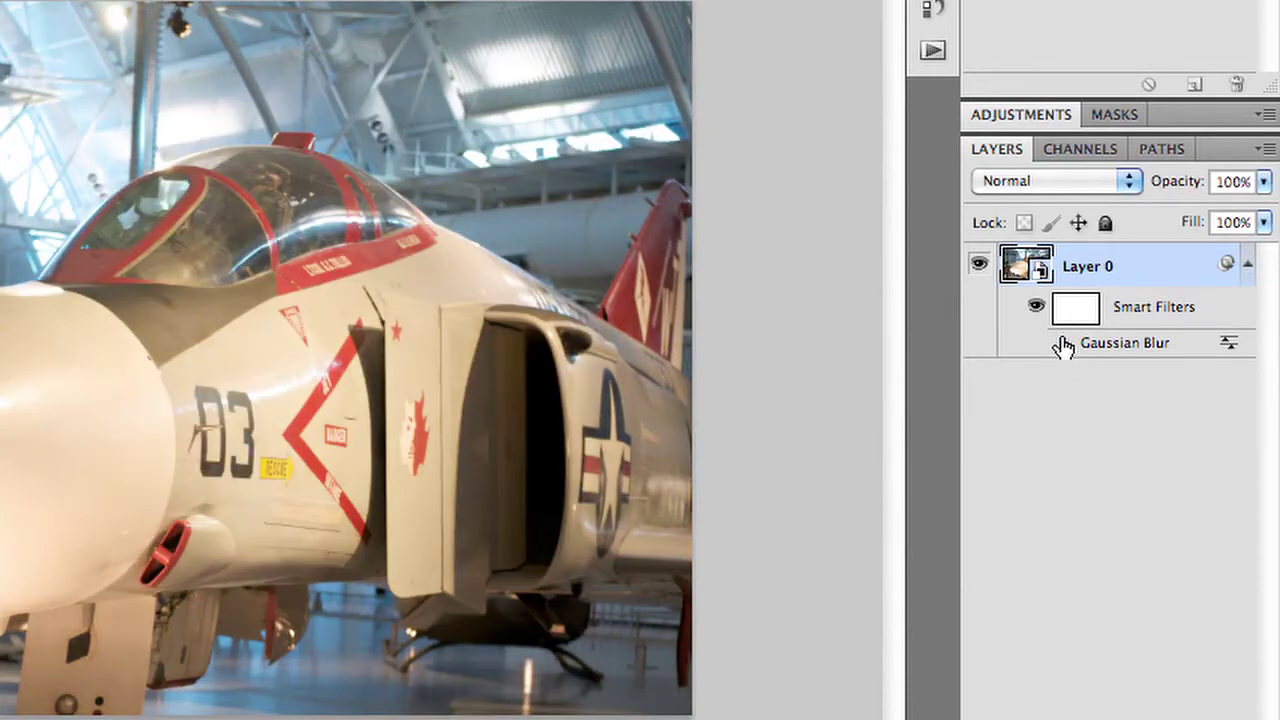
pyautogui.click(1063, 345)
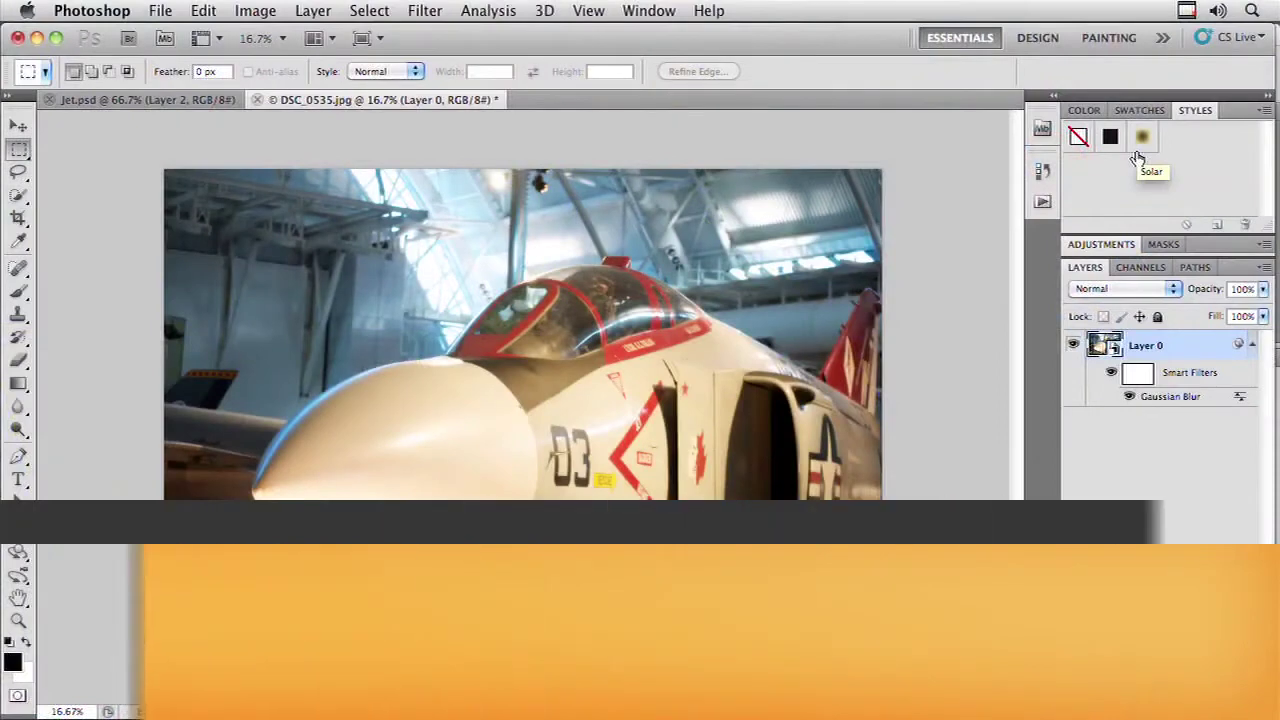
# Step: Apply a Halftone Pattern sketch filter to Layer 0 with pattern type Line, size 4 and contrast 15
pyautogui.click(425, 10)
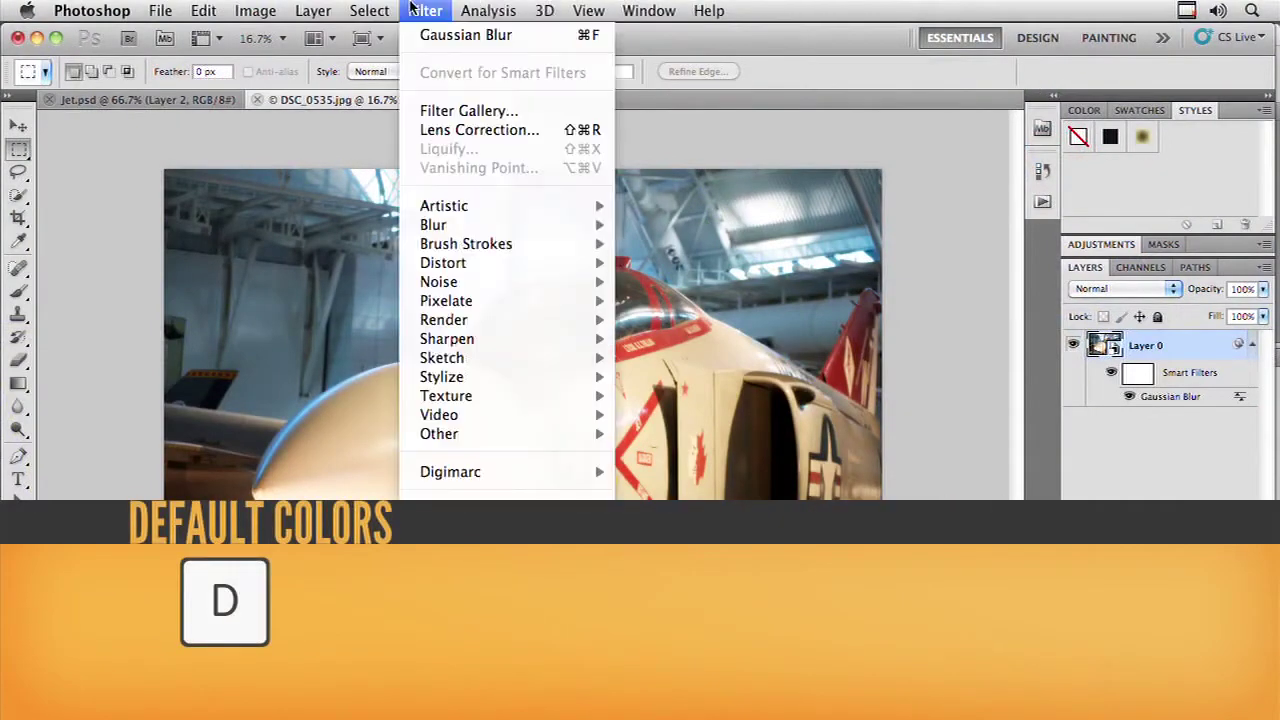
pyautogui.moveTo(505, 363)
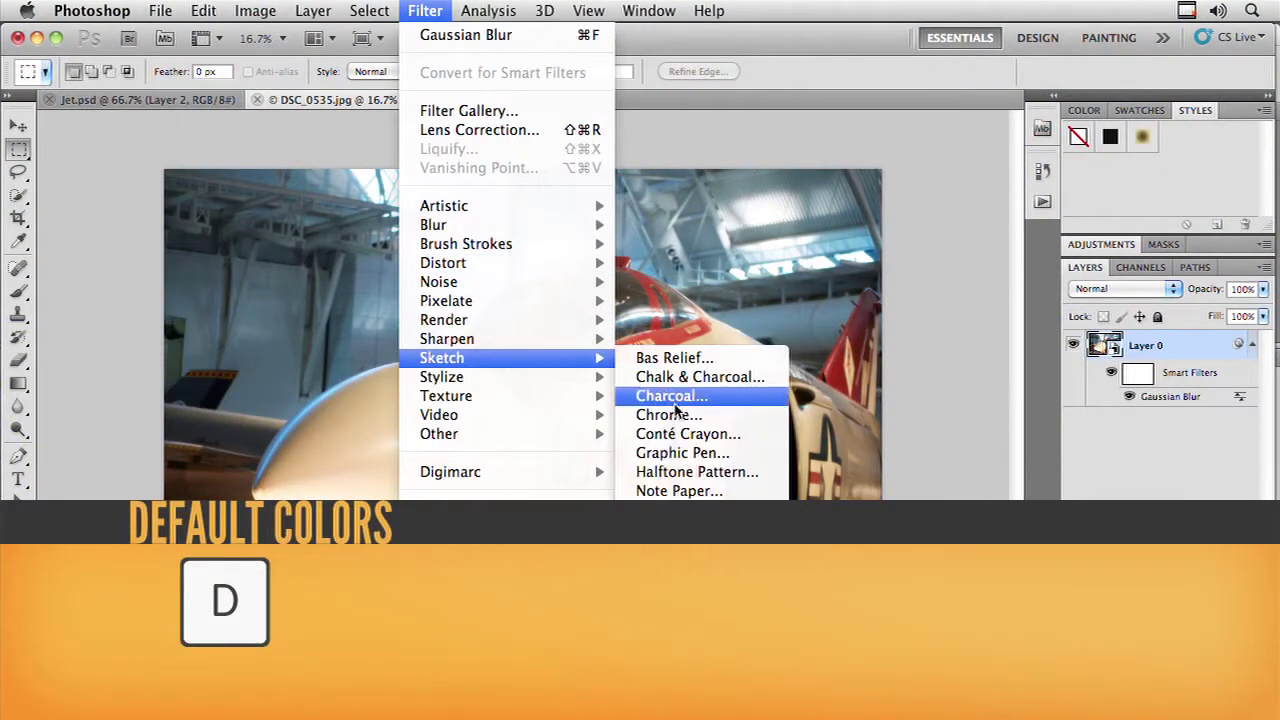
pyautogui.click(700, 471)
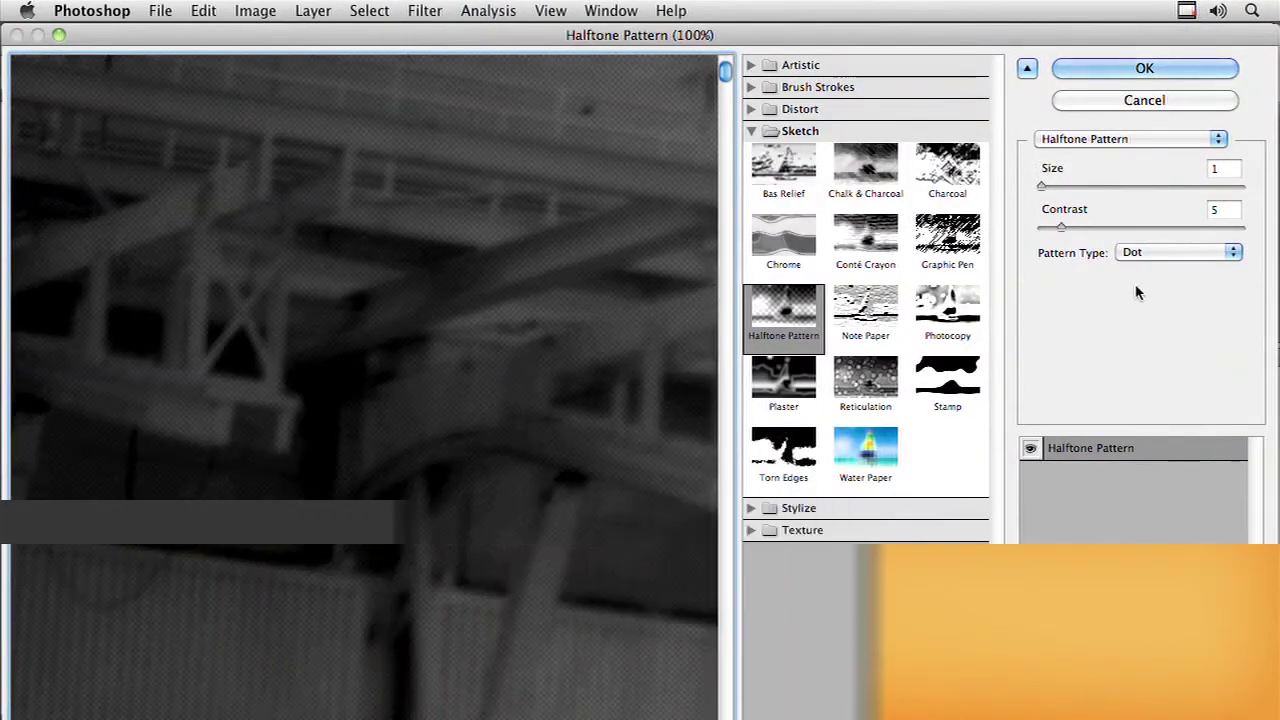
pyautogui.click(1154, 252)
pyautogui.click(1152, 270)
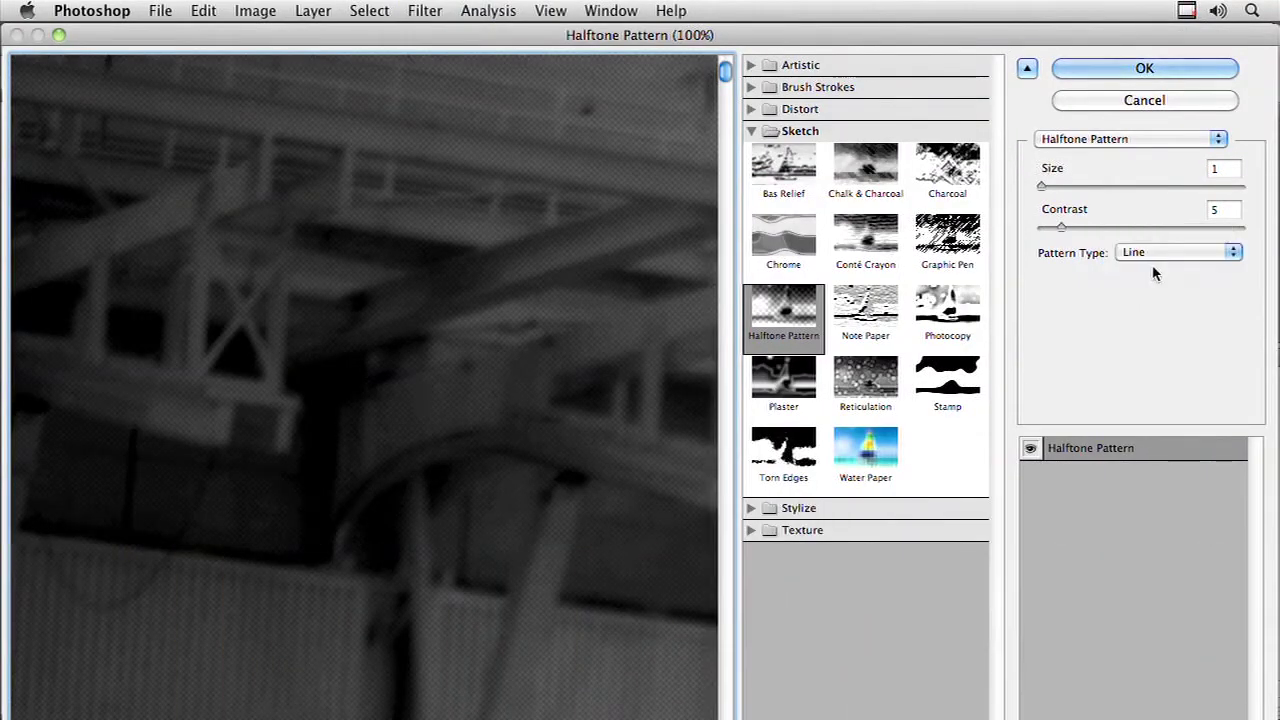
pyautogui.moveTo(1086, 186); pyautogui.dragTo(1100, 229)
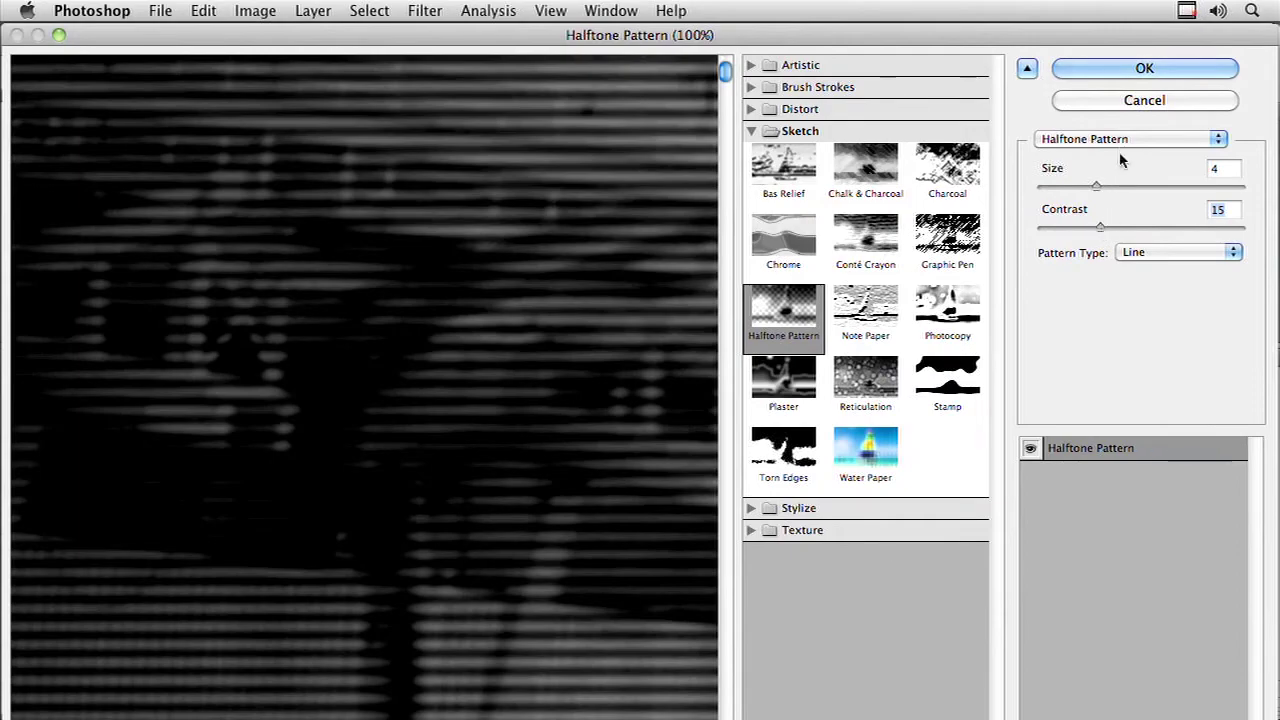
pyautogui.click(1078, 72)
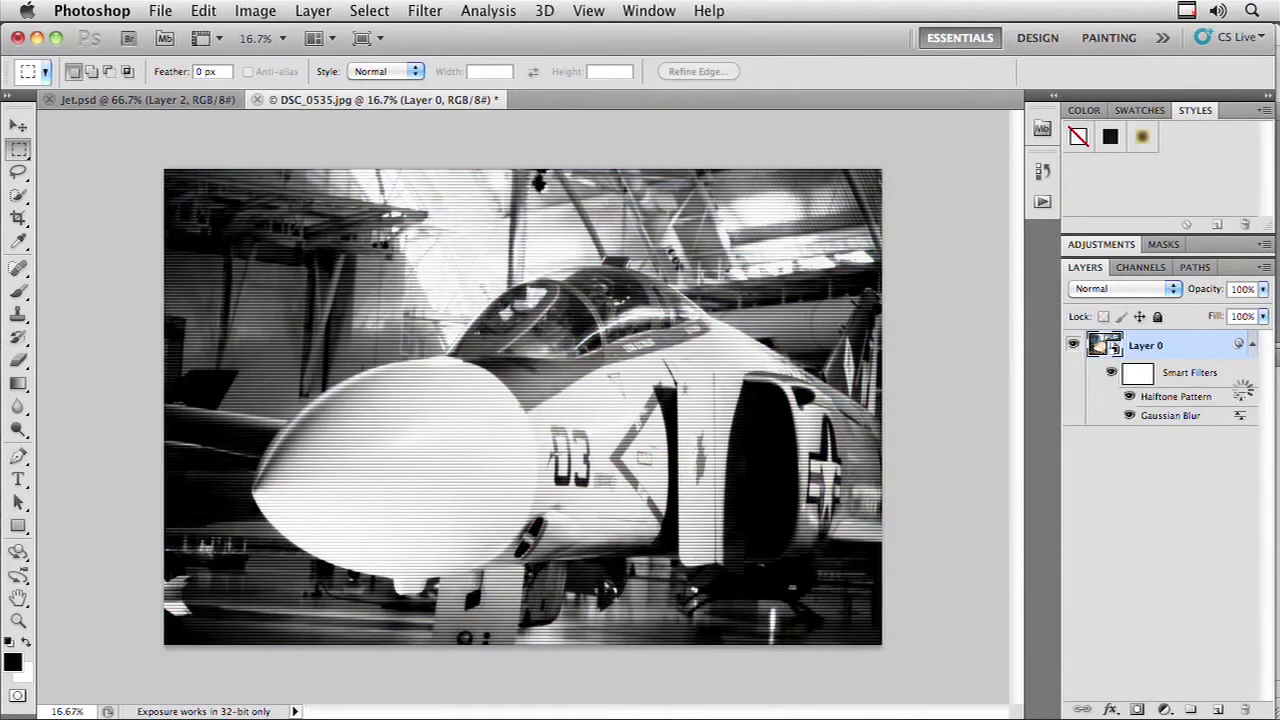
# Step: Set the Halftone Pattern filter's blending mode to Multiply
pyautogui.doubleClick(1240, 396)
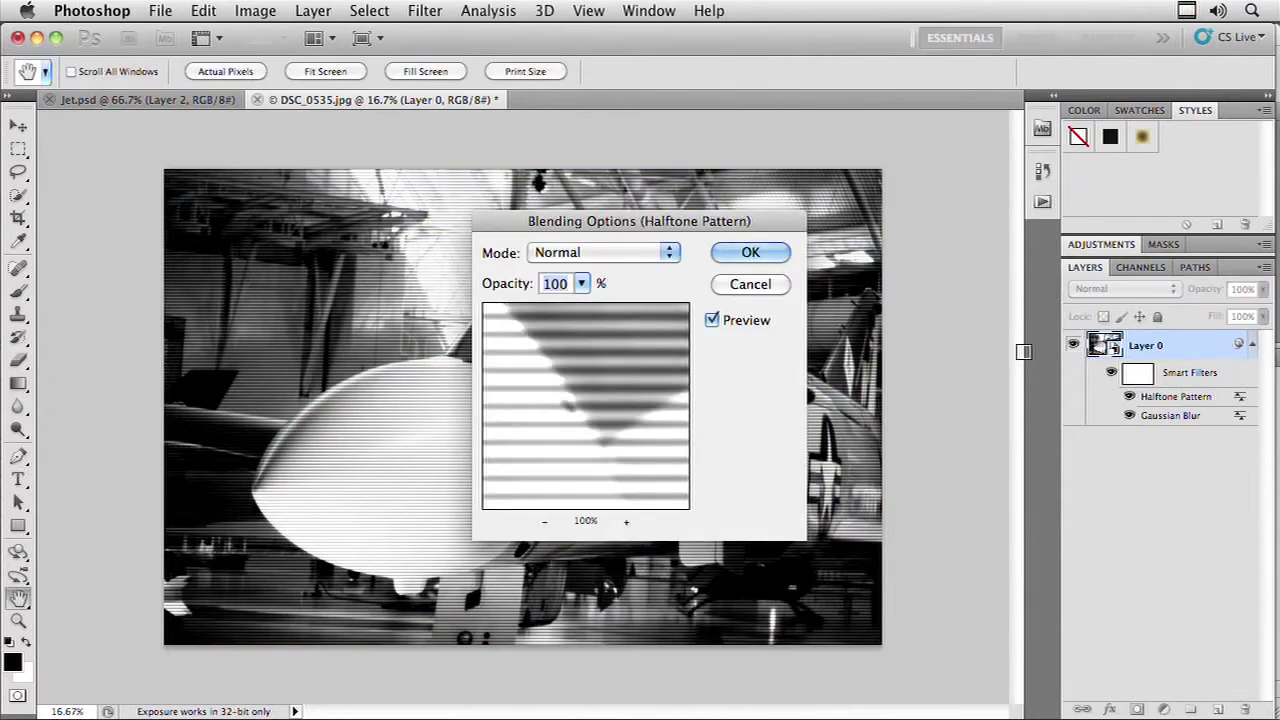
pyautogui.click(622, 252)
pyautogui.click(620, 318)
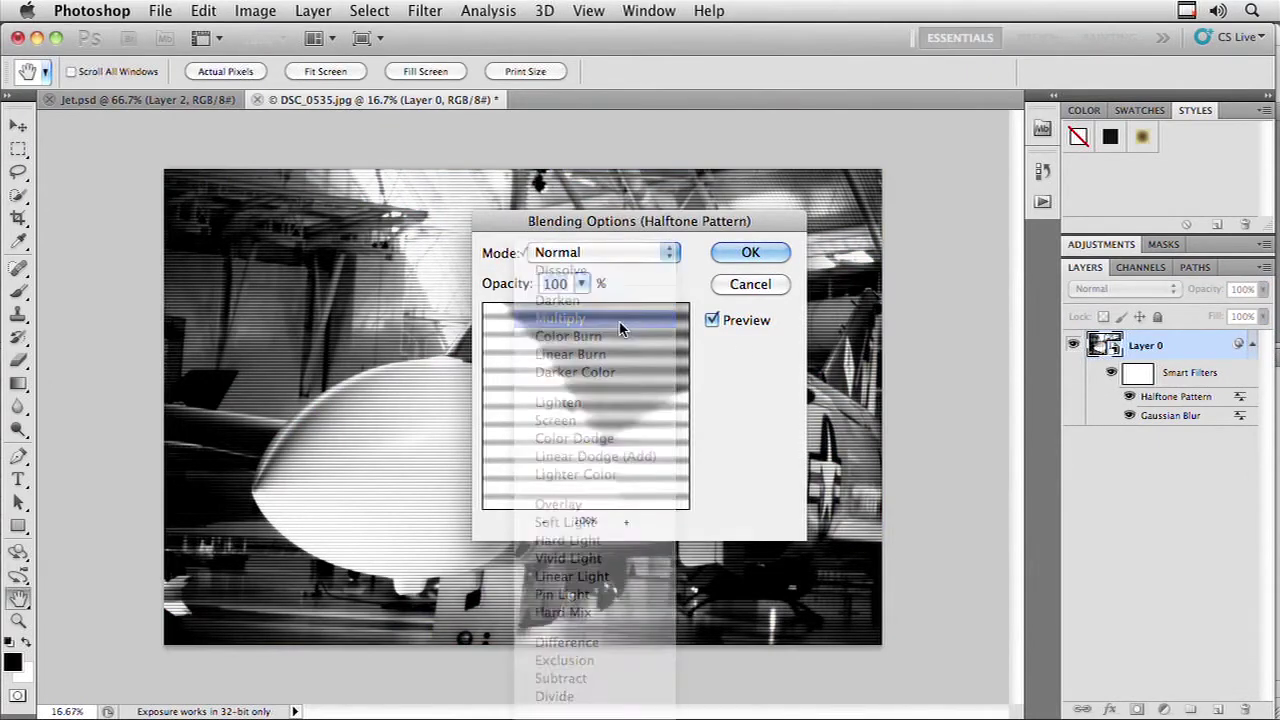
pyautogui.click(752, 253)
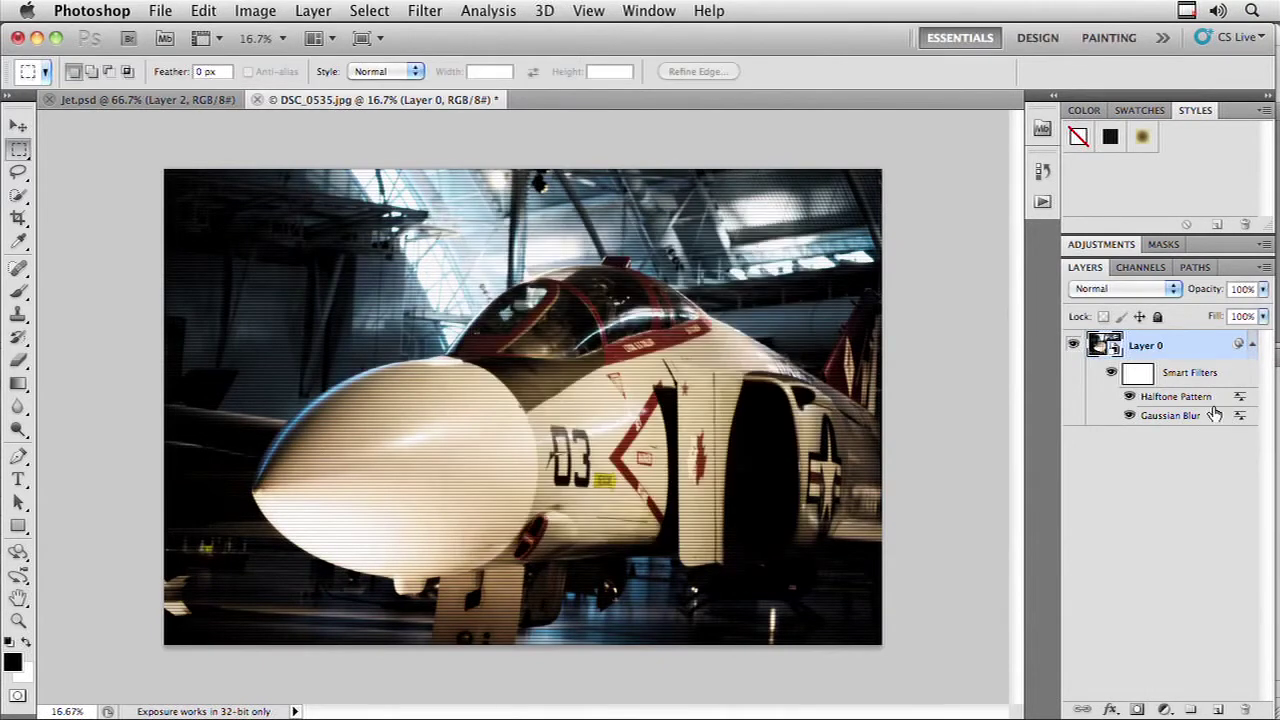
# Step: Reorder the smart filters so Gaussian Blur sits above Halftone Pattern, and compare the image with the blur off and on
pyautogui.moveTo(1183, 423)
pyautogui.mouseDown()
pyautogui.moveTo(1183, 391)
pyautogui.moveTo(1183, 425)
pyautogui.mouseUp()
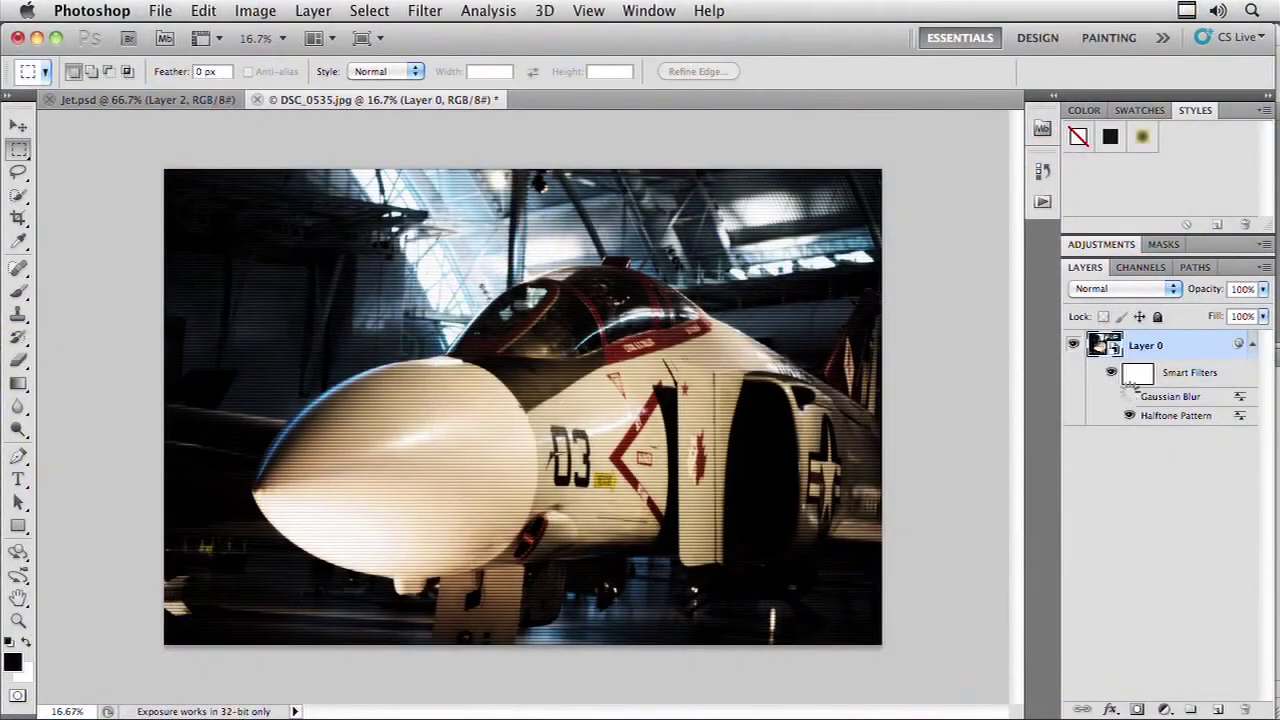
pyautogui.click(1130, 396)
pyautogui.click(1130, 396)
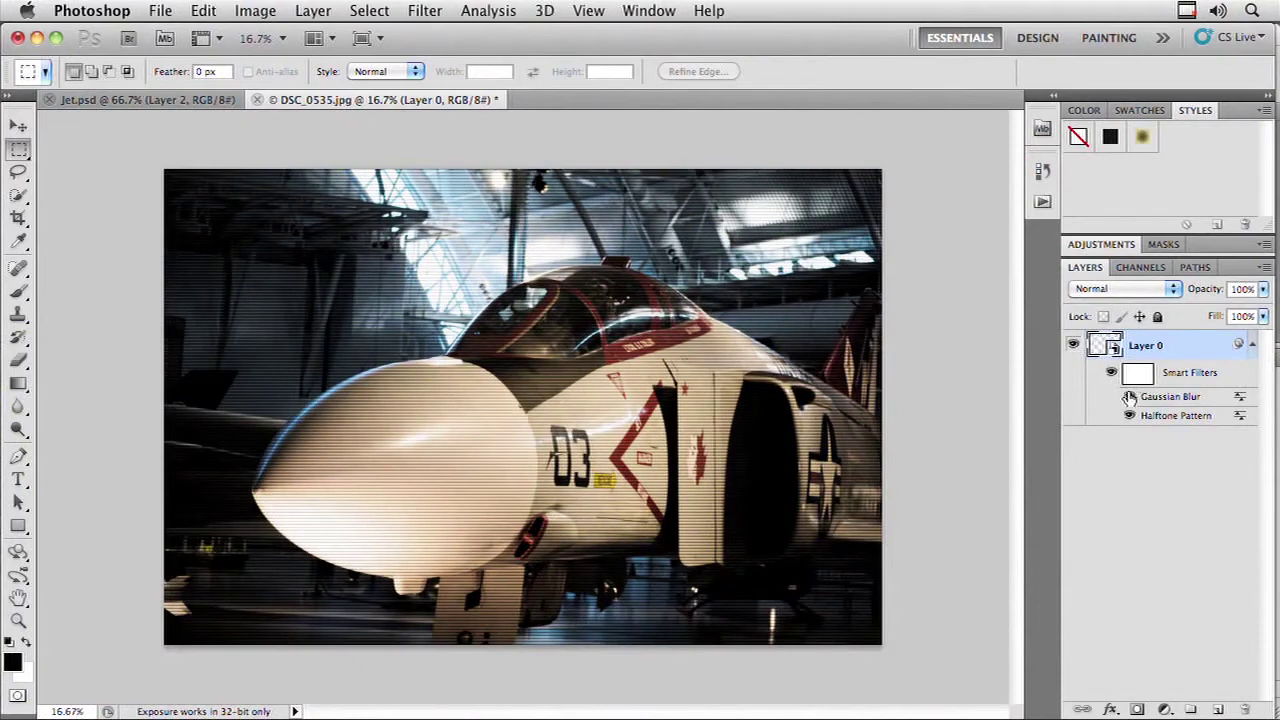
# Step: Edit the Halftone Pattern smart filter and set its size to 10
pyautogui.doubleClick(1182, 420)
pyautogui.click(806, 348)
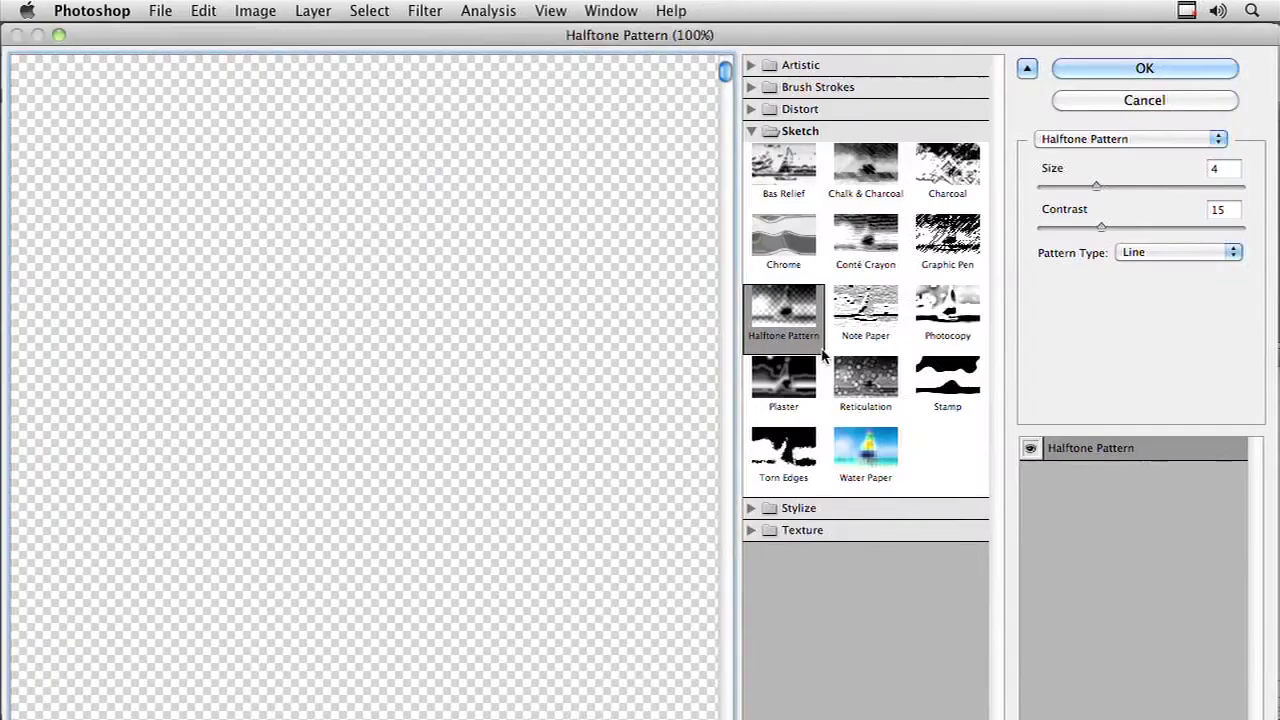
pyautogui.moveTo(1148, 187); pyautogui.dragTo(1207, 190)
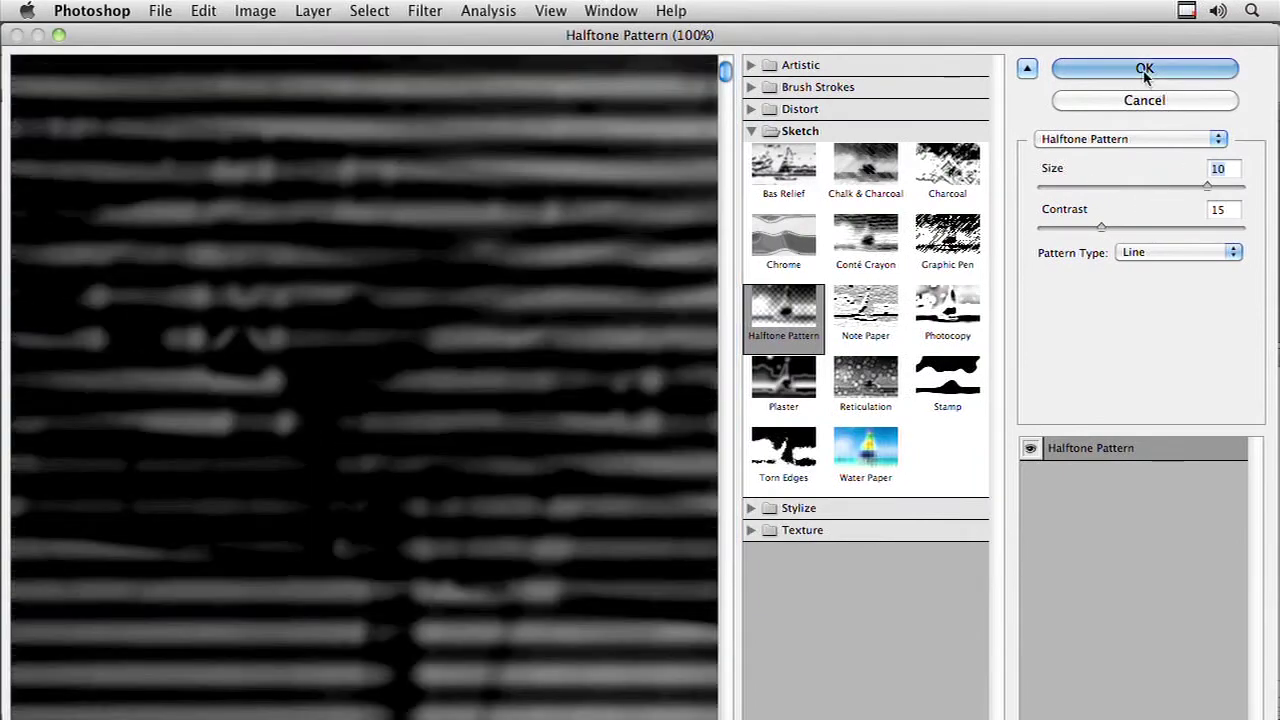
pyautogui.click(1145, 70)
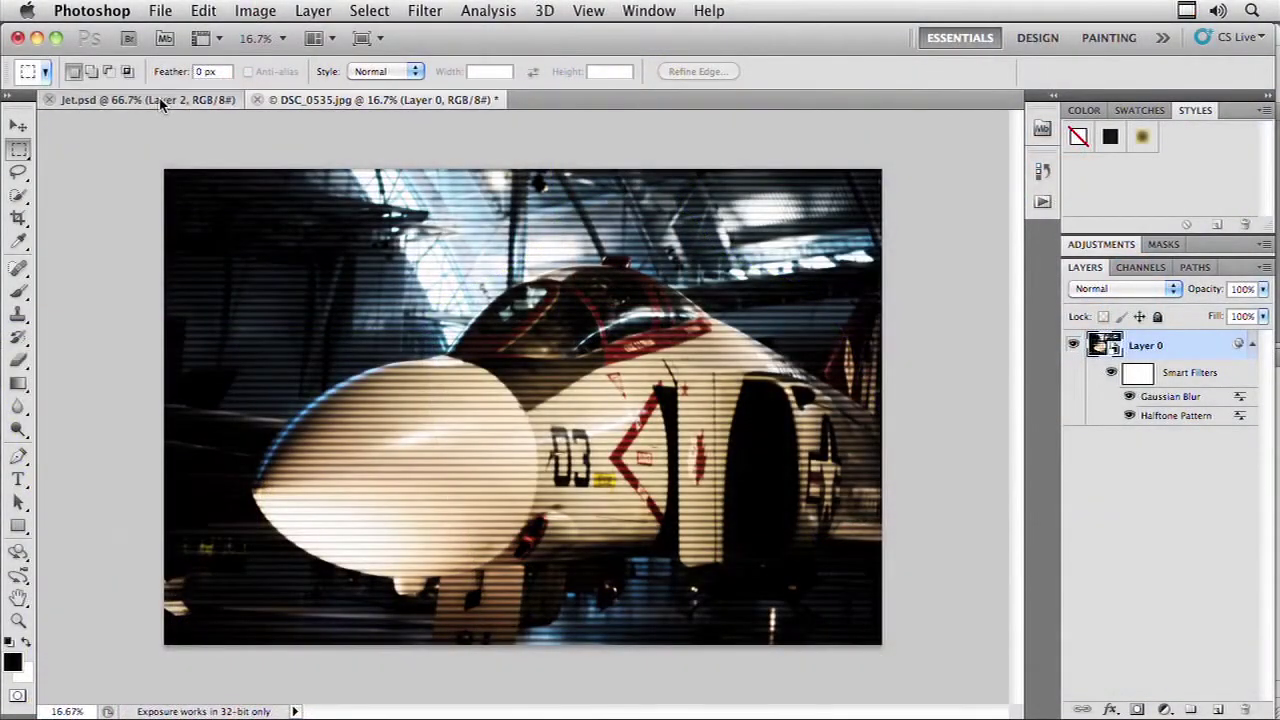
# Step: Switch to the Jet.psd document and hide the Gradient Map 1 and Pattern Fill 1 layers
pyautogui.click(160, 102)
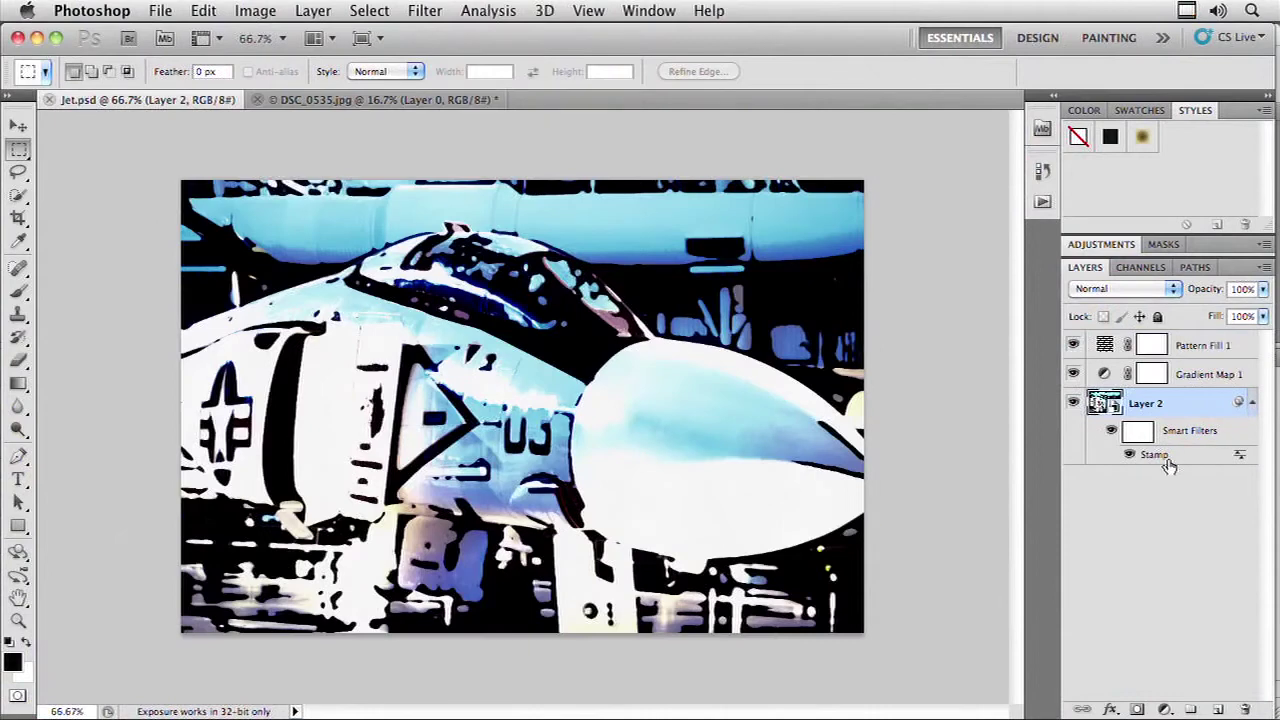
pyautogui.moveTo(1078, 374); pyautogui.dragTo(1074, 345)
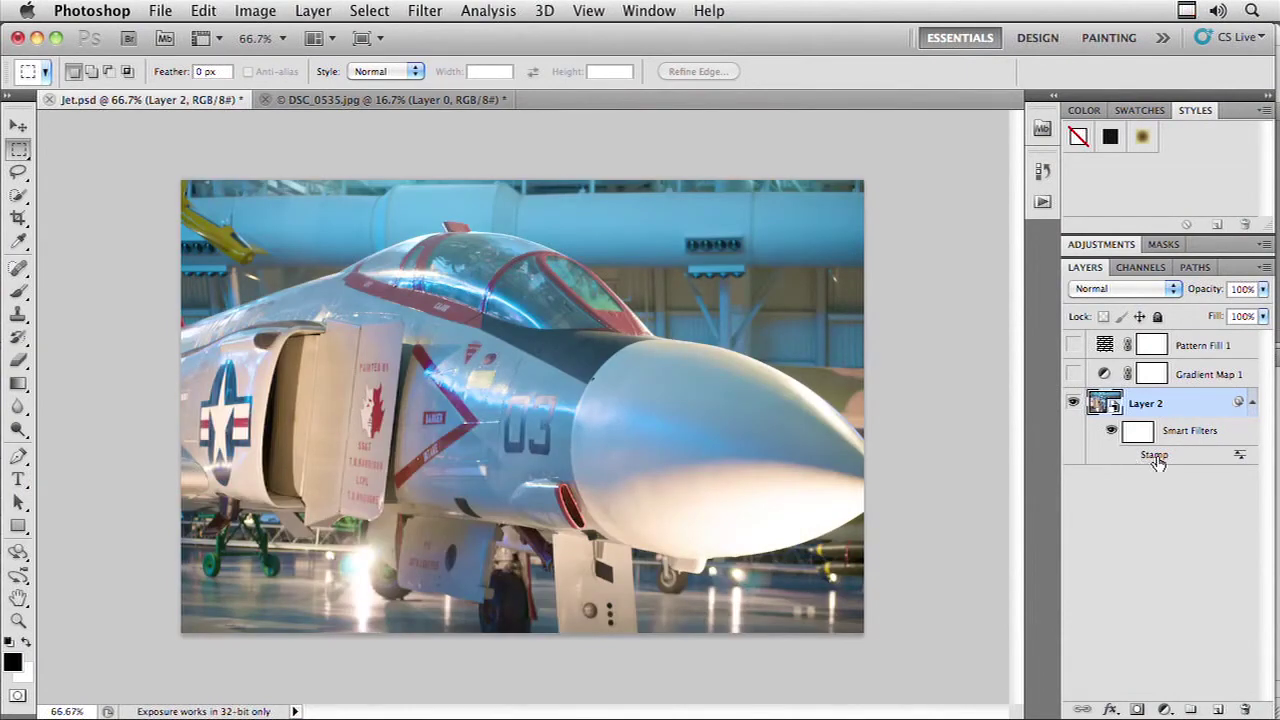
# Step: Edit Layer 2's Stamp smart filter, setting Light/Dark Balance to 28 and Smoothness to 7
pyautogui.doubleClick(1155, 455)
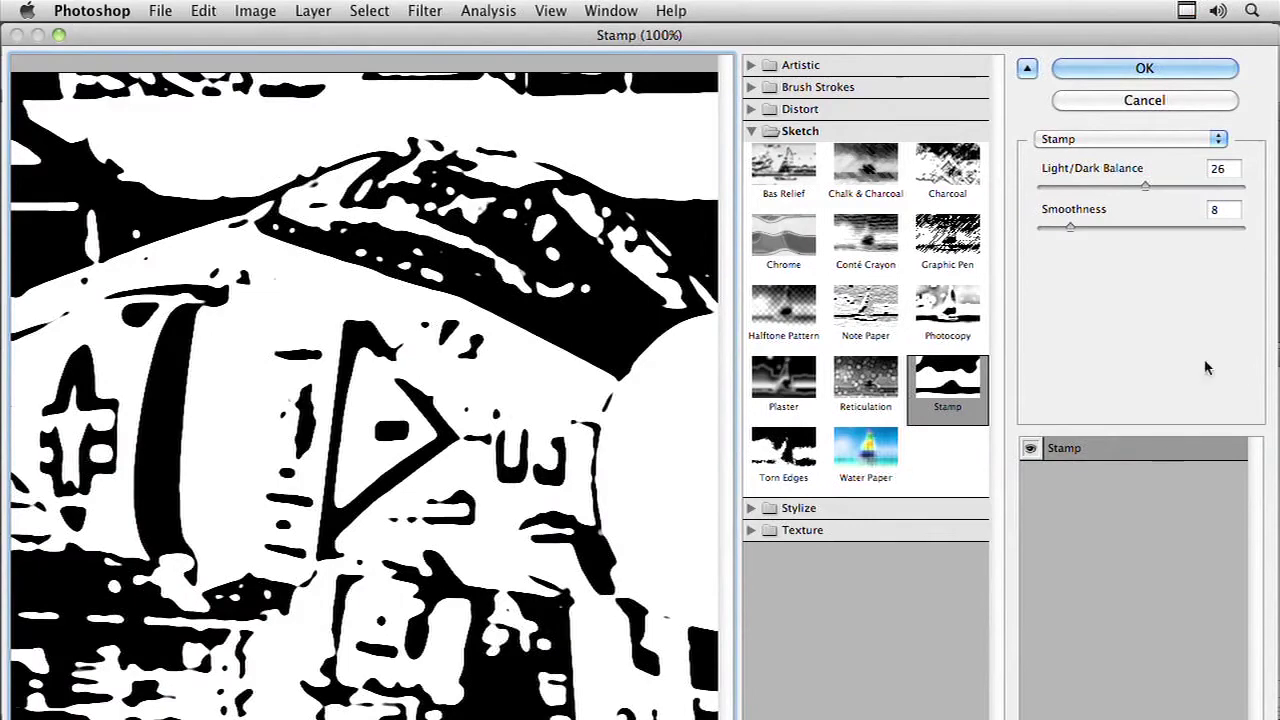
pyautogui.moveTo(1145, 188); pyautogui.dragTo(1153, 188)
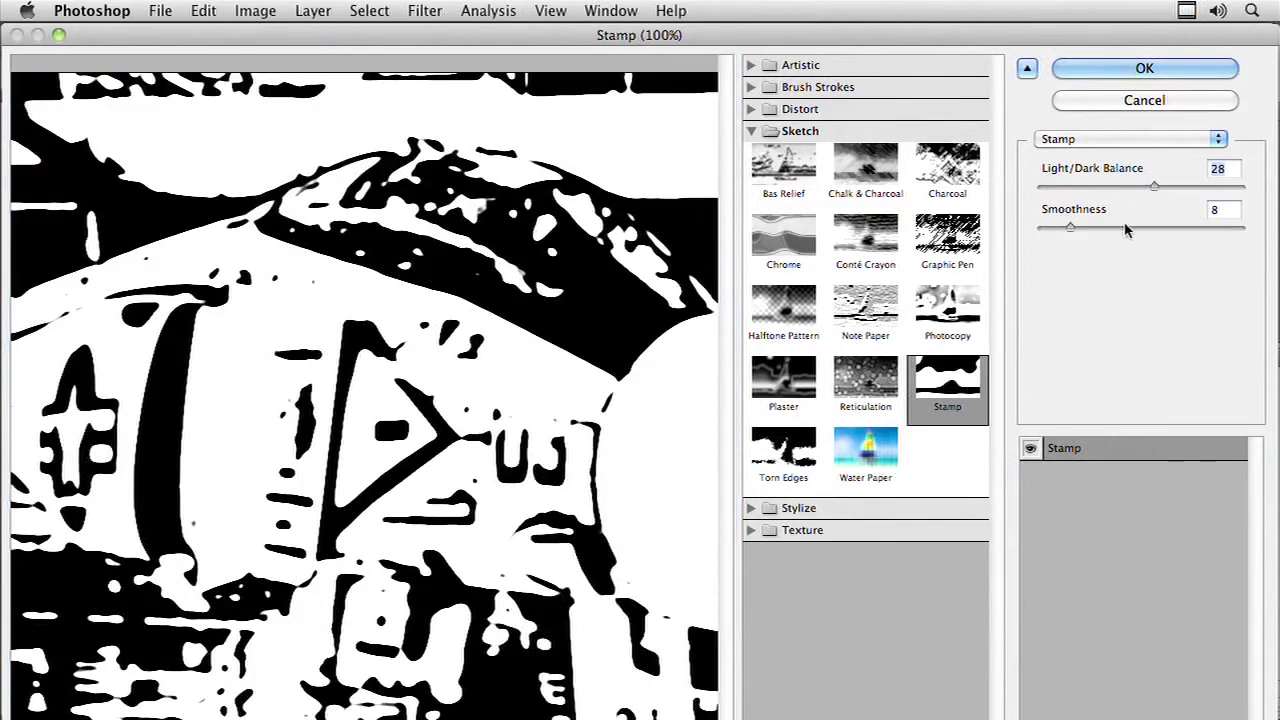
pyautogui.moveTo(1070, 230)
pyautogui.mouseDown()
pyautogui.moveTo(1085, 229)
pyautogui.moveTo(1069, 229)
pyautogui.mouseUp()
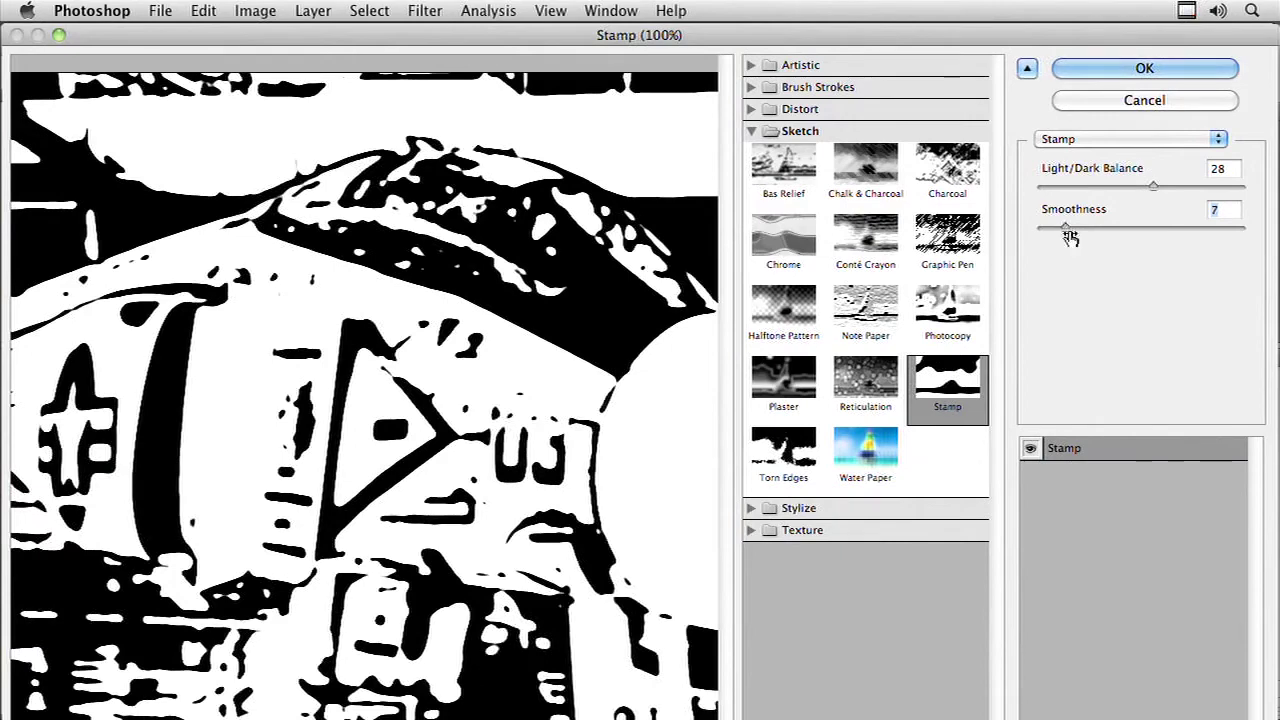
pyautogui.click(1128, 70)
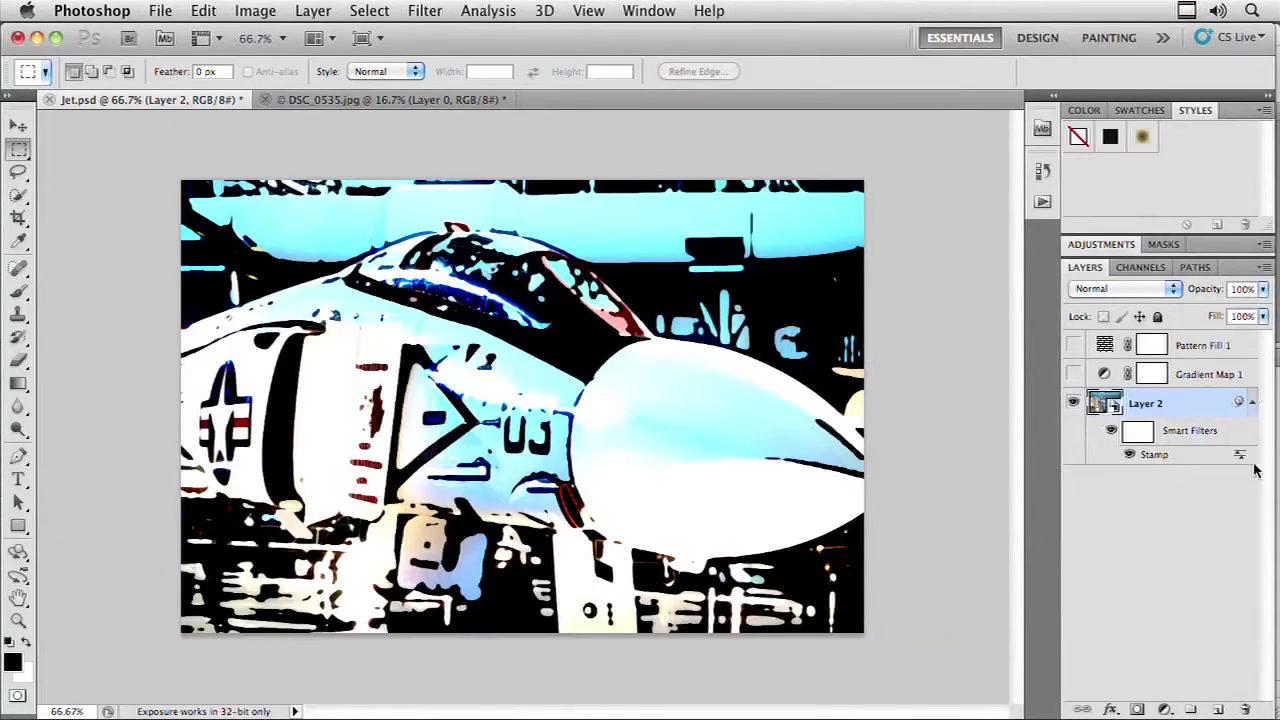
# Step: Compare Normal with Overlay blending for the Stamp filter, and keep Overlay at 88% opacity
pyautogui.doubleClick(1241, 452)
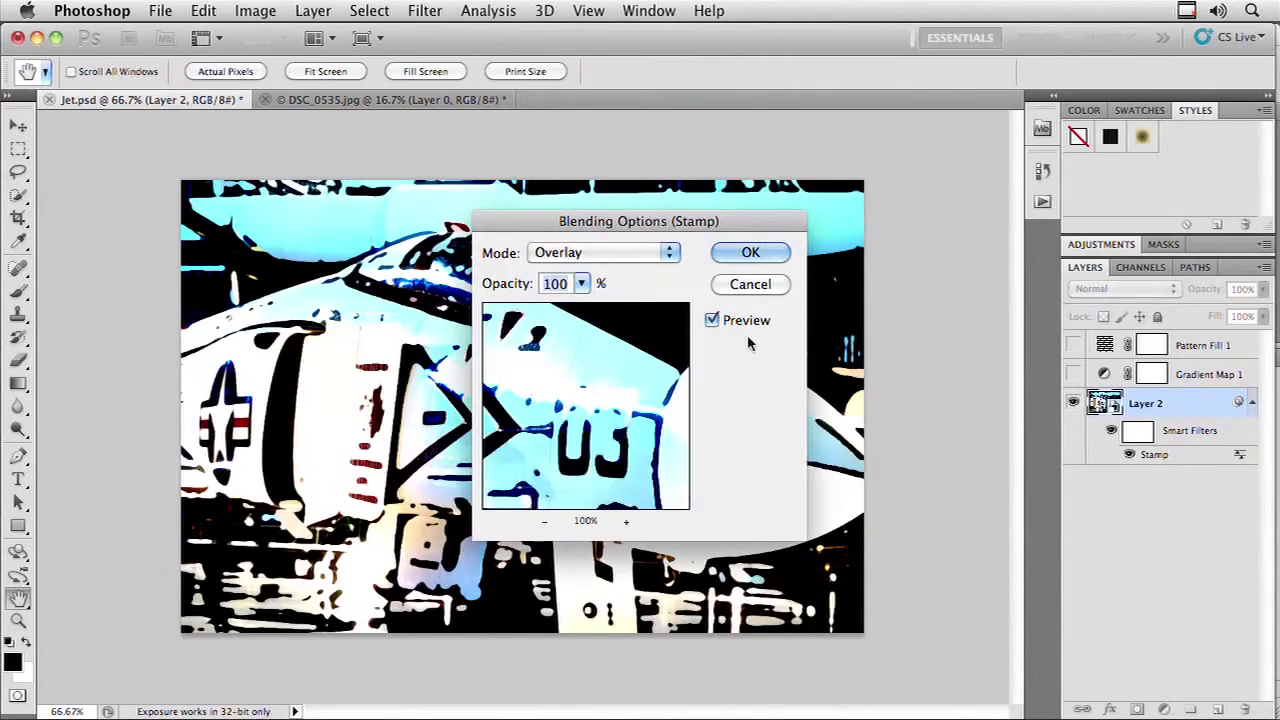
pyautogui.click(580, 257)
pyautogui.click(560, 20)
pyautogui.click(645, 254)
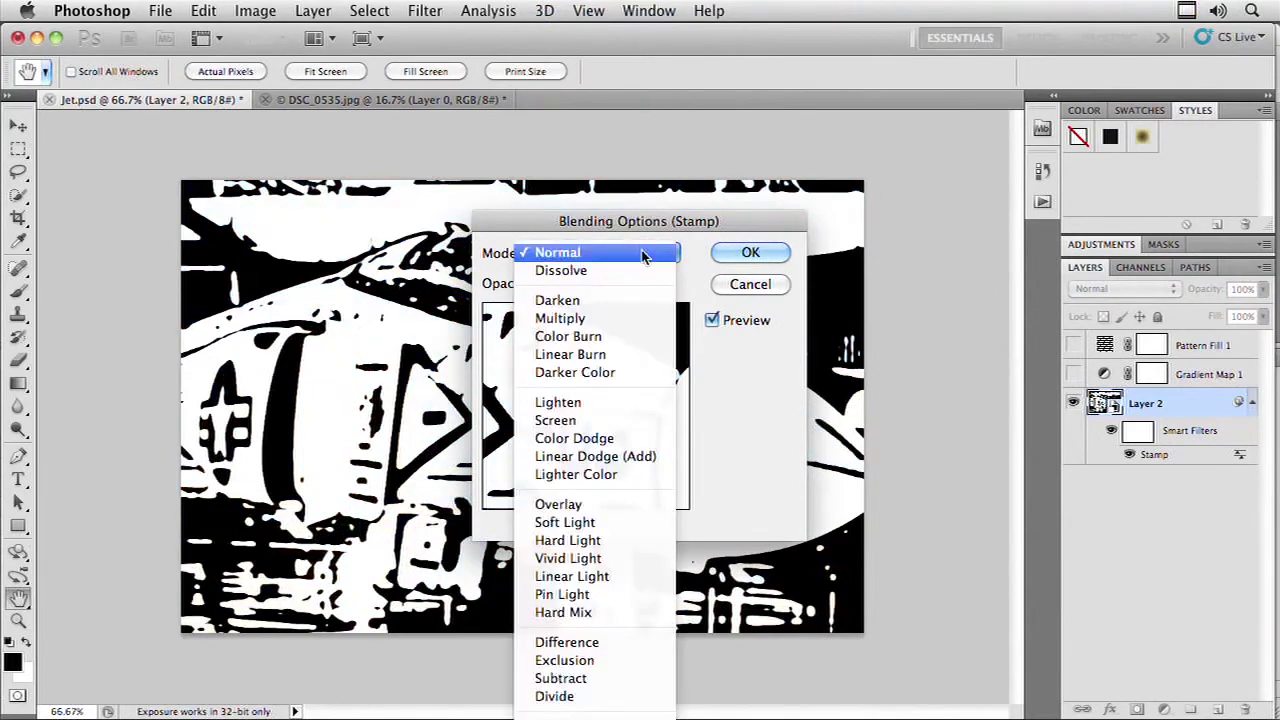
pyautogui.click(647, 505)
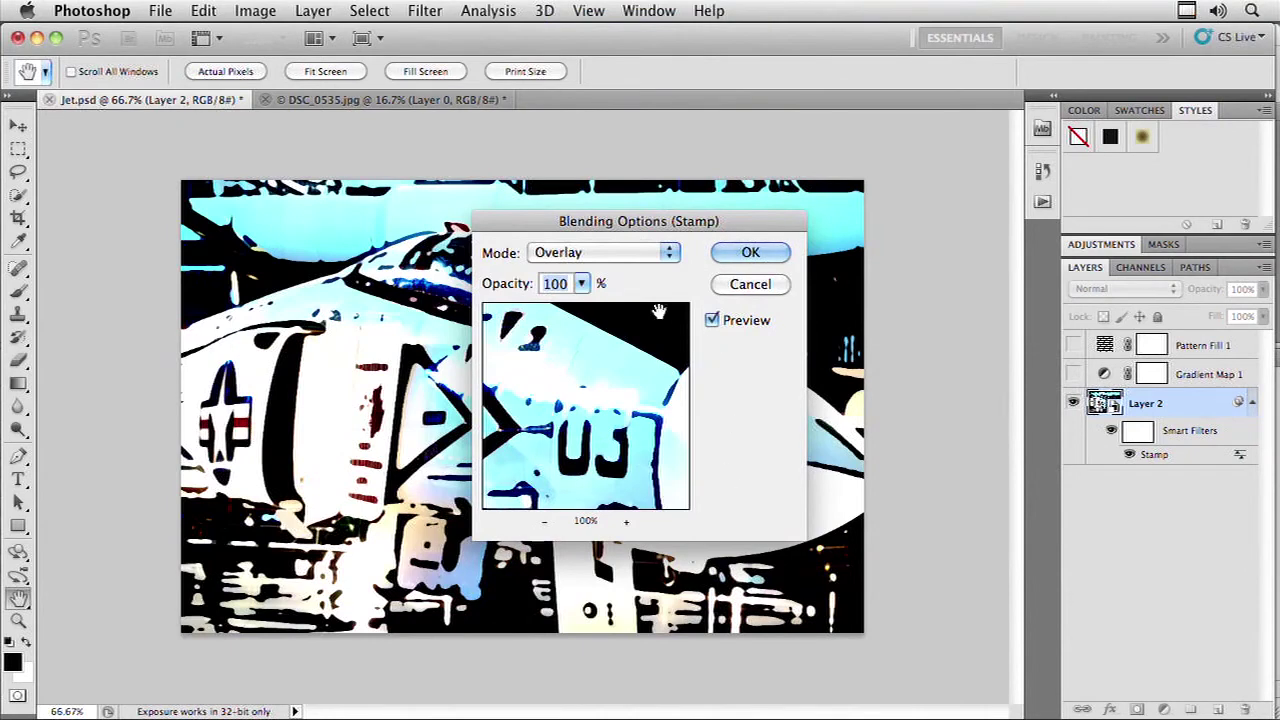
pyautogui.click(581, 284)
pyautogui.moveTo(585, 303); pyautogui.dragTo(572, 304)
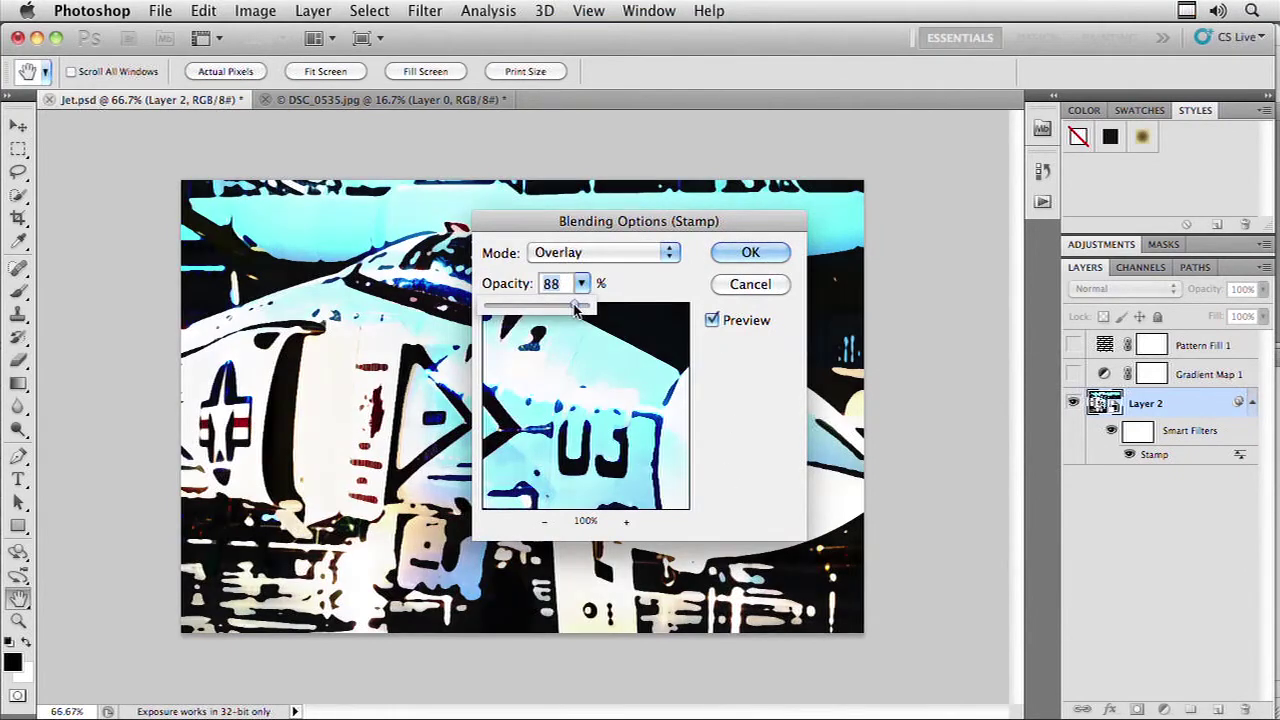
pyautogui.click(748, 253)
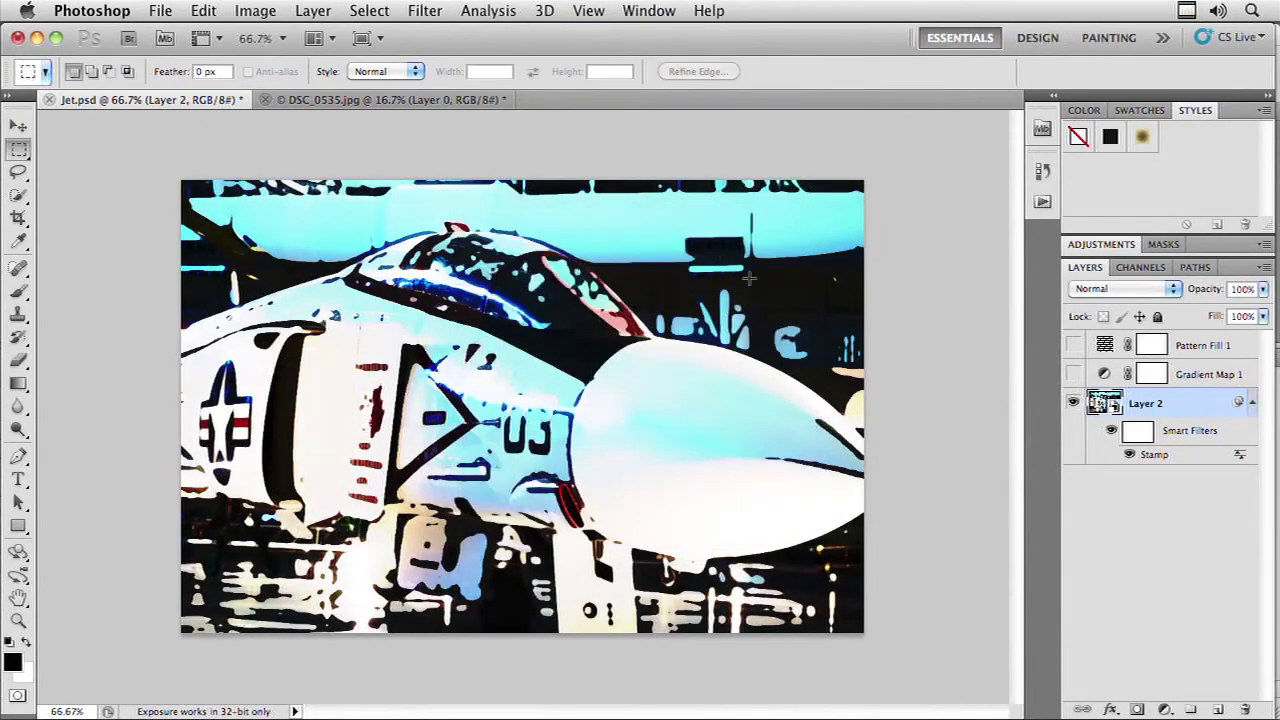
# Step: Show the Gradient Map 1 adjustment layer again and select it
pyautogui.click(1073, 374)
pyautogui.click(1224, 376)
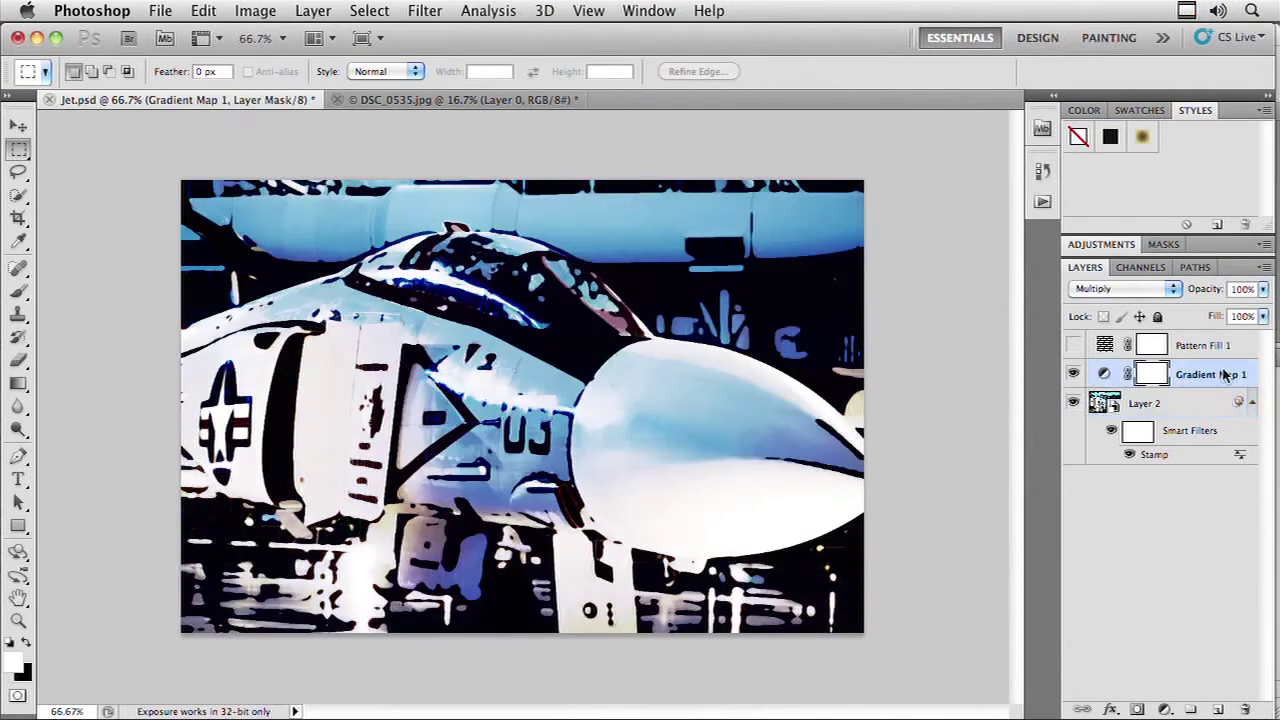
# Step: Show the Pattern Fill 1 layer again and select it
pyautogui.click(1073, 346)
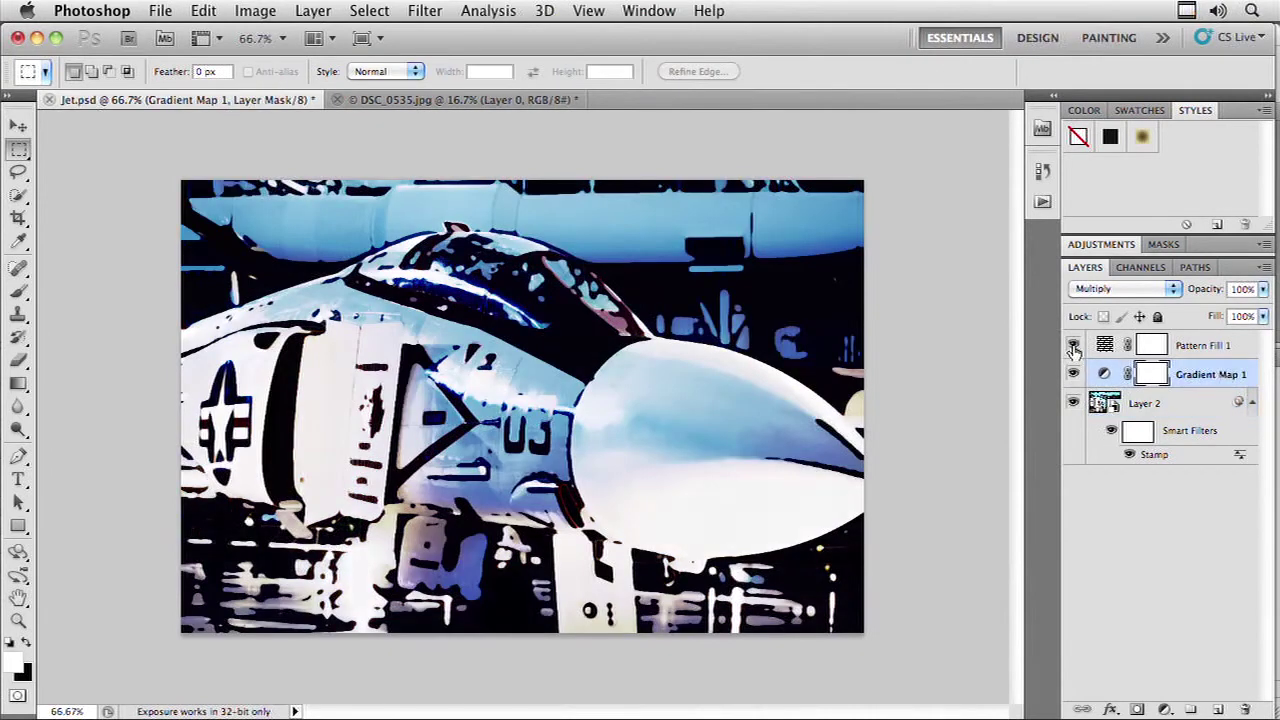
pyautogui.click(1205, 346)
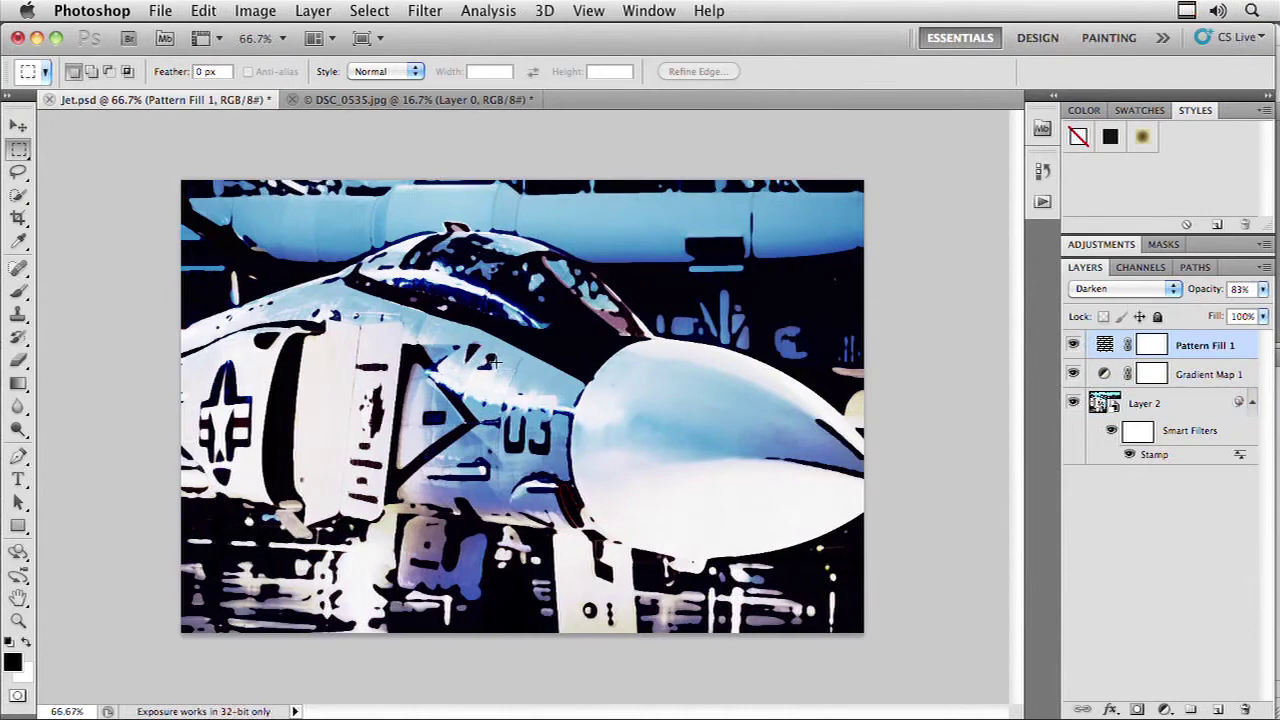
# Step: Replace the contents of Layer 2's smart object with DSC_0551.jpg from the 06 Smart Filters folder
pyautogui.click(1193, 409)
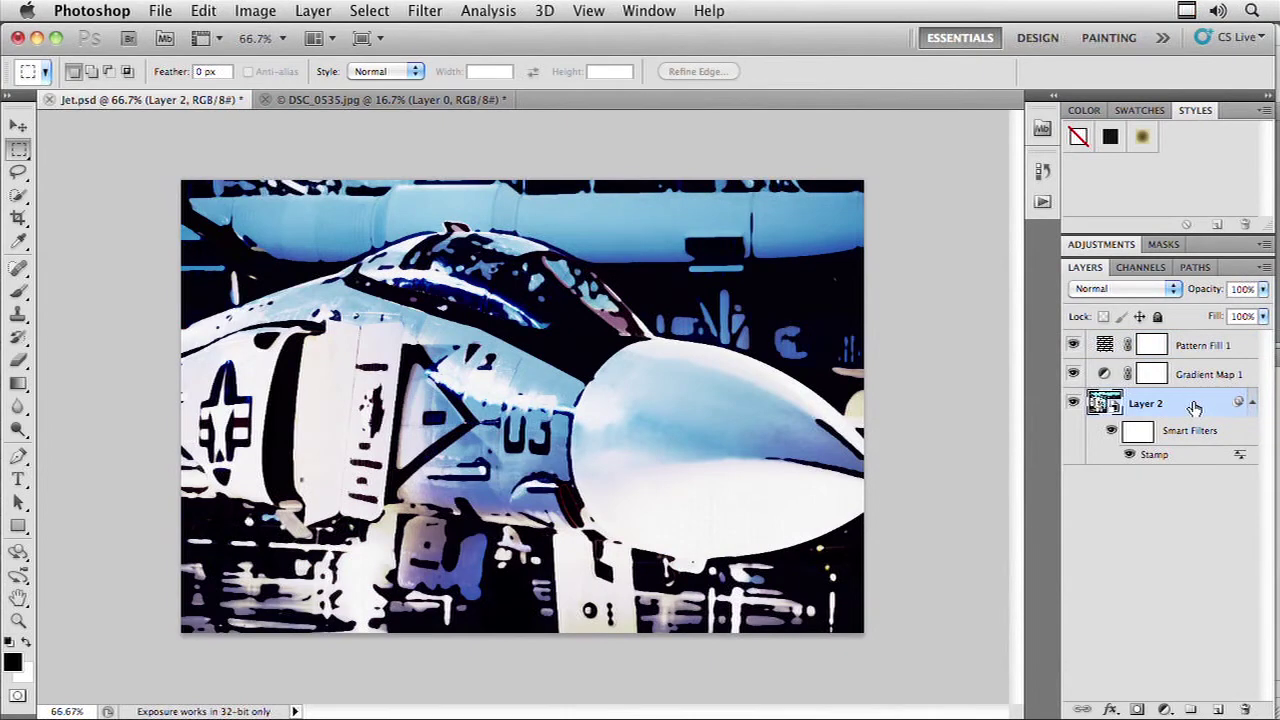
pyautogui.click(314, 10)
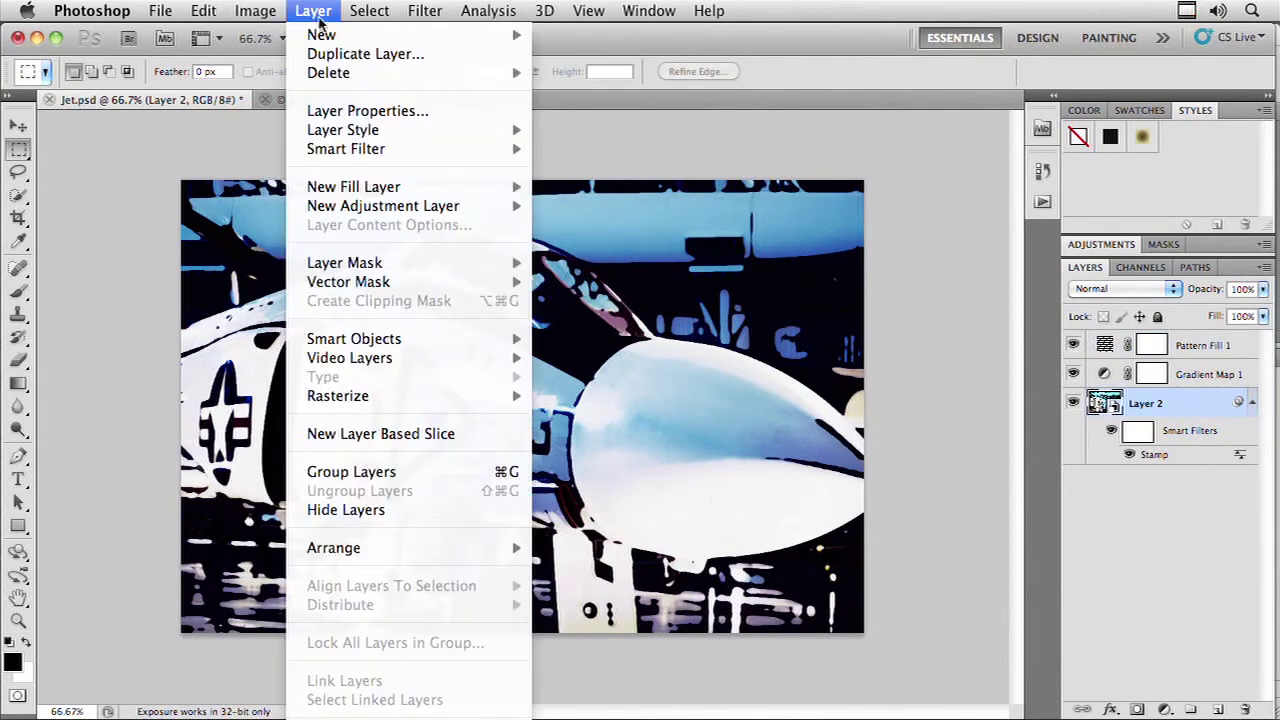
pyautogui.scroll(-1, 430, 337)
pyautogui.moveTo(447, 328)
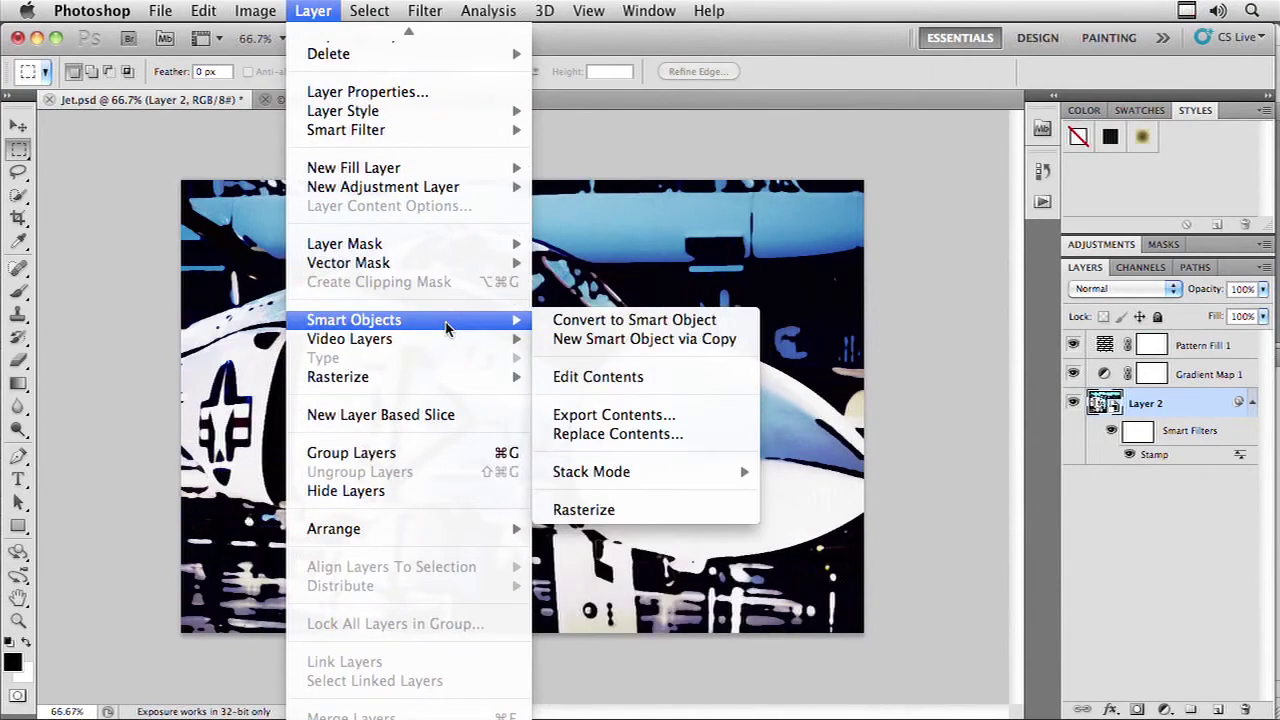
pyautogui.click(645, 435)
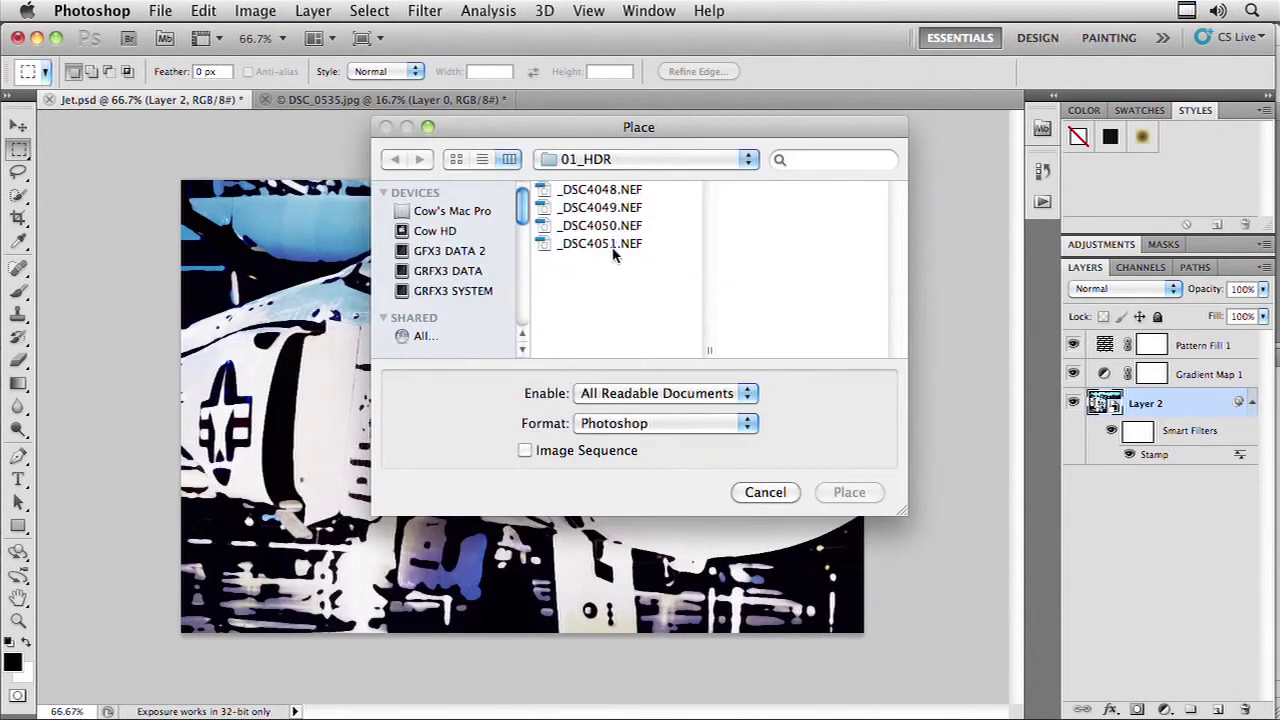
pyautogui.click(609, 212)
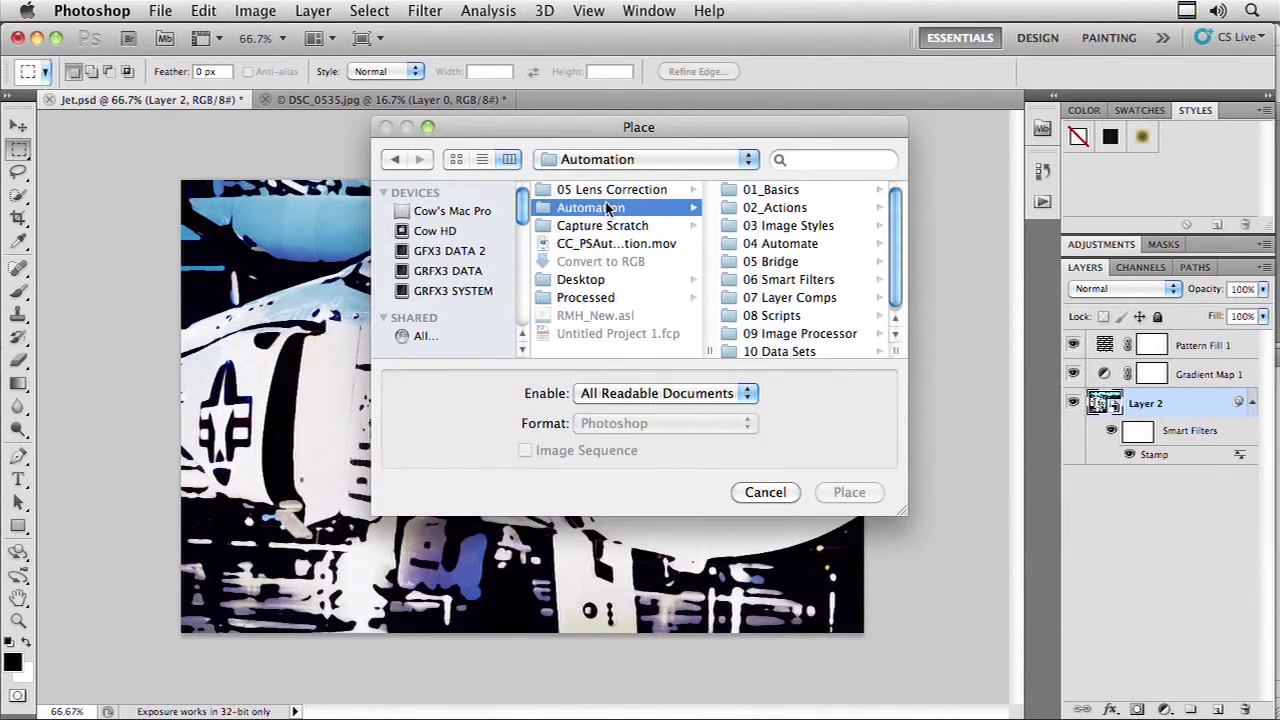
pyautogui.click(784, 283)
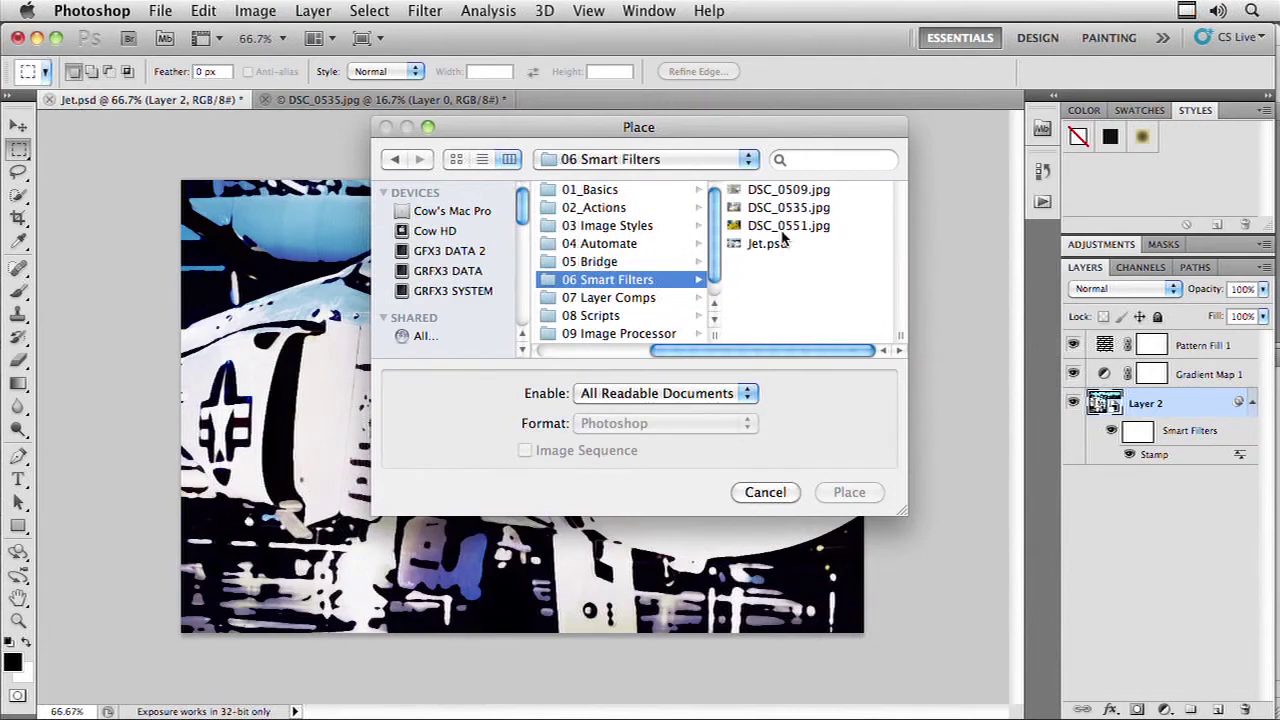
pyautogui.click(766, 228)
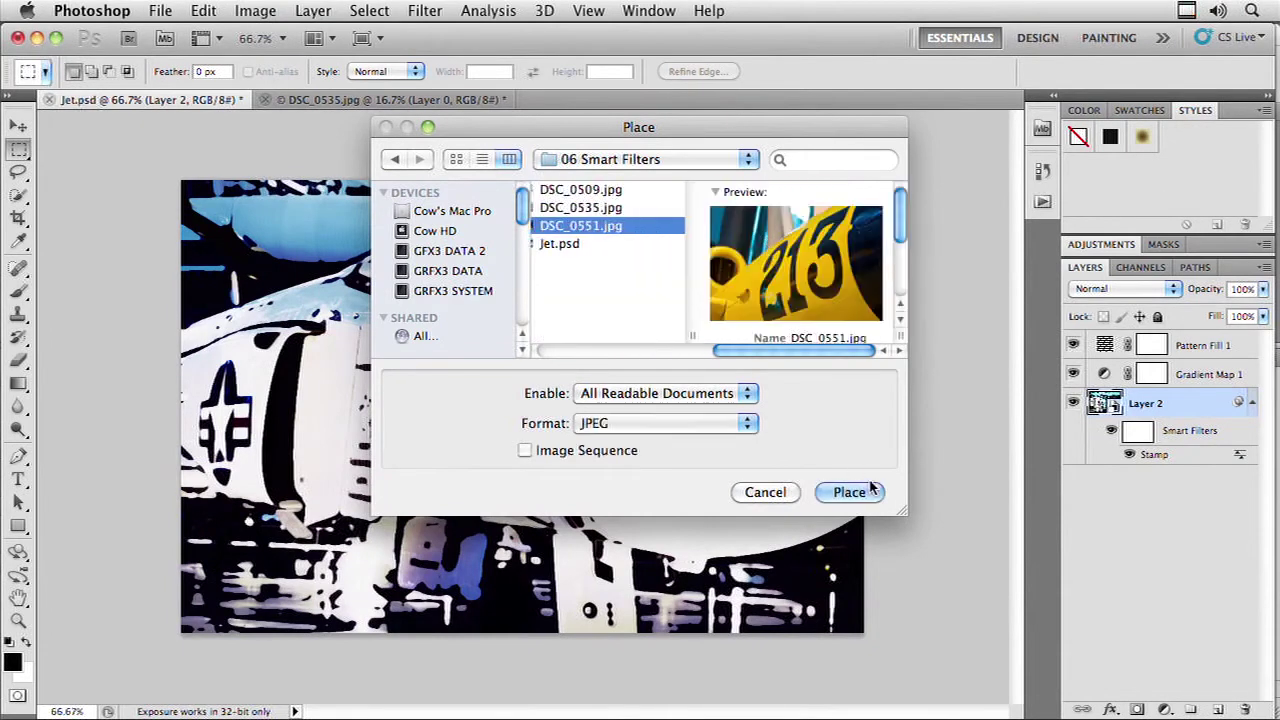
pyautogui.click(850, 493)
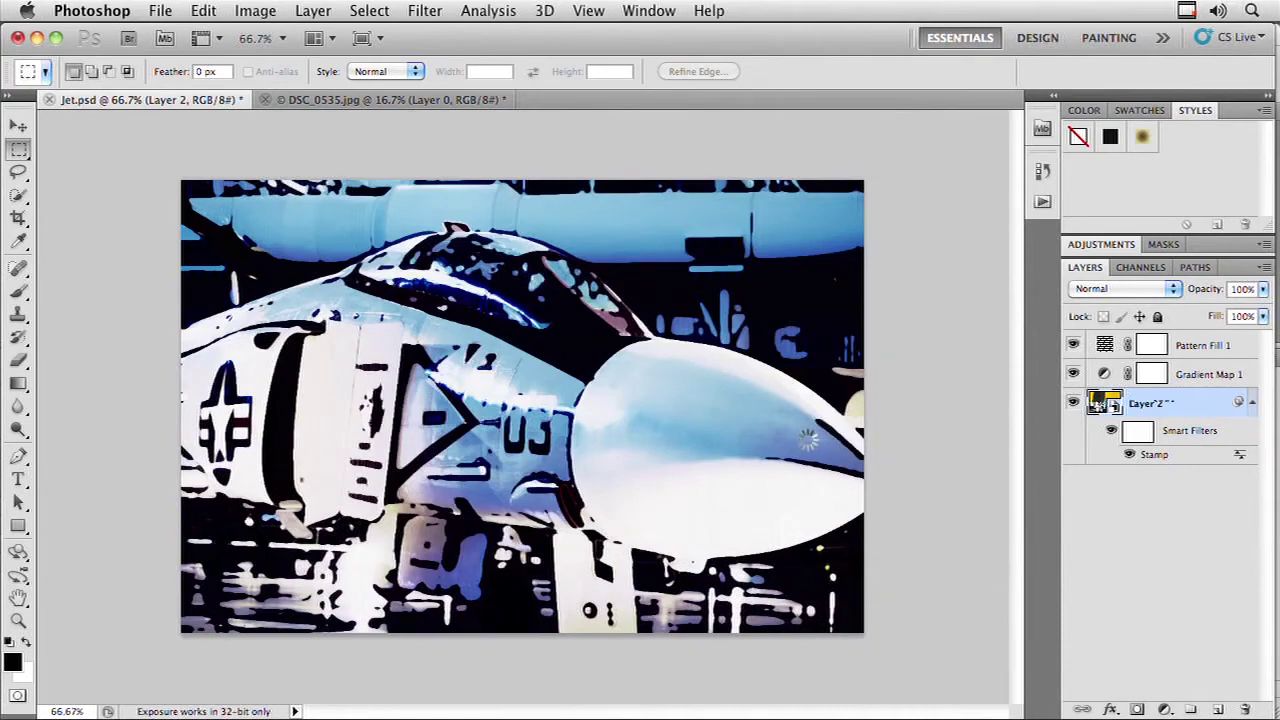
# Step: Free-transform the oversized DSC_0551 layer, scaling it proportionally about its centre to about 9.15% so it just covers the canvas
pyautogui.press('super+t')
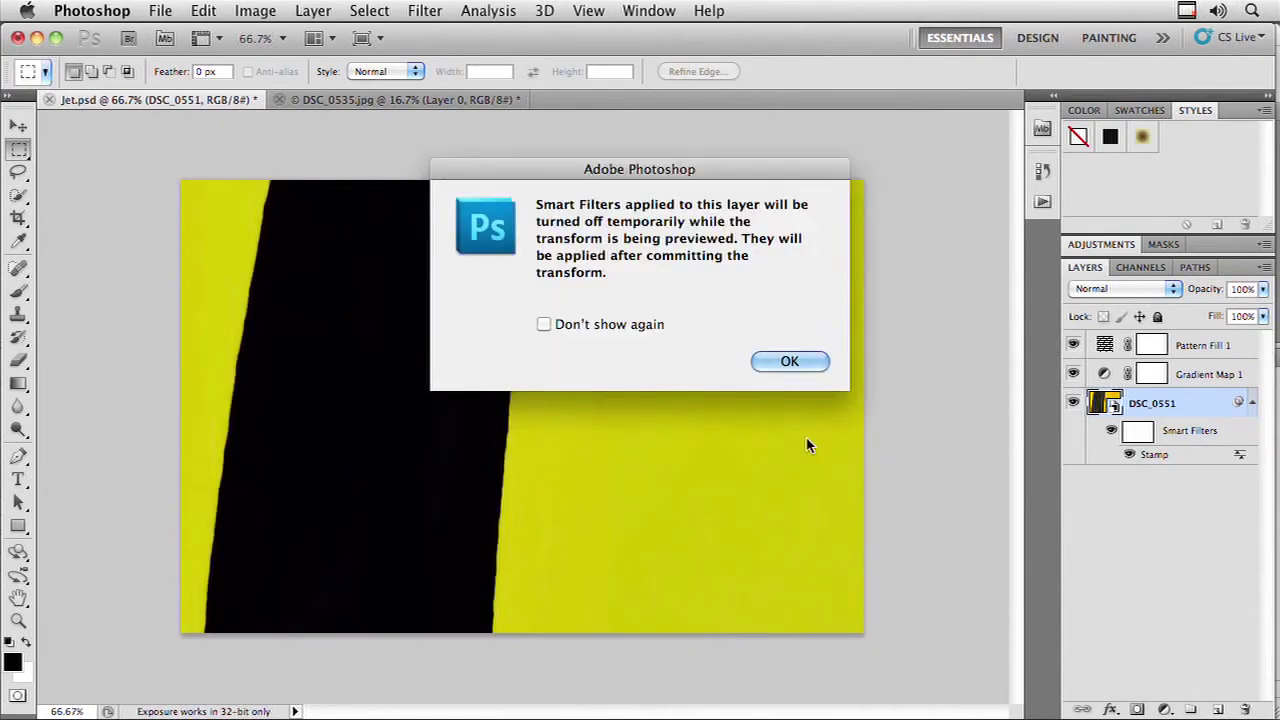
pyautogui.press('Return')
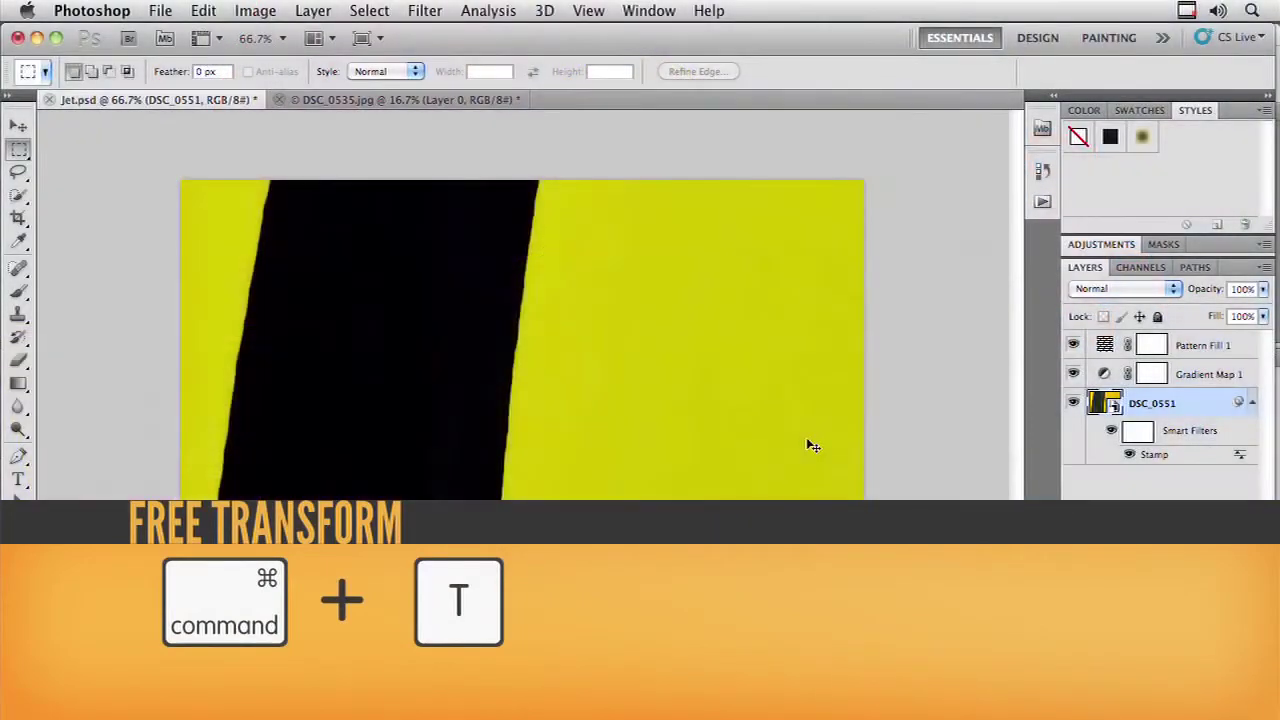
pyautogui.press('super+t')
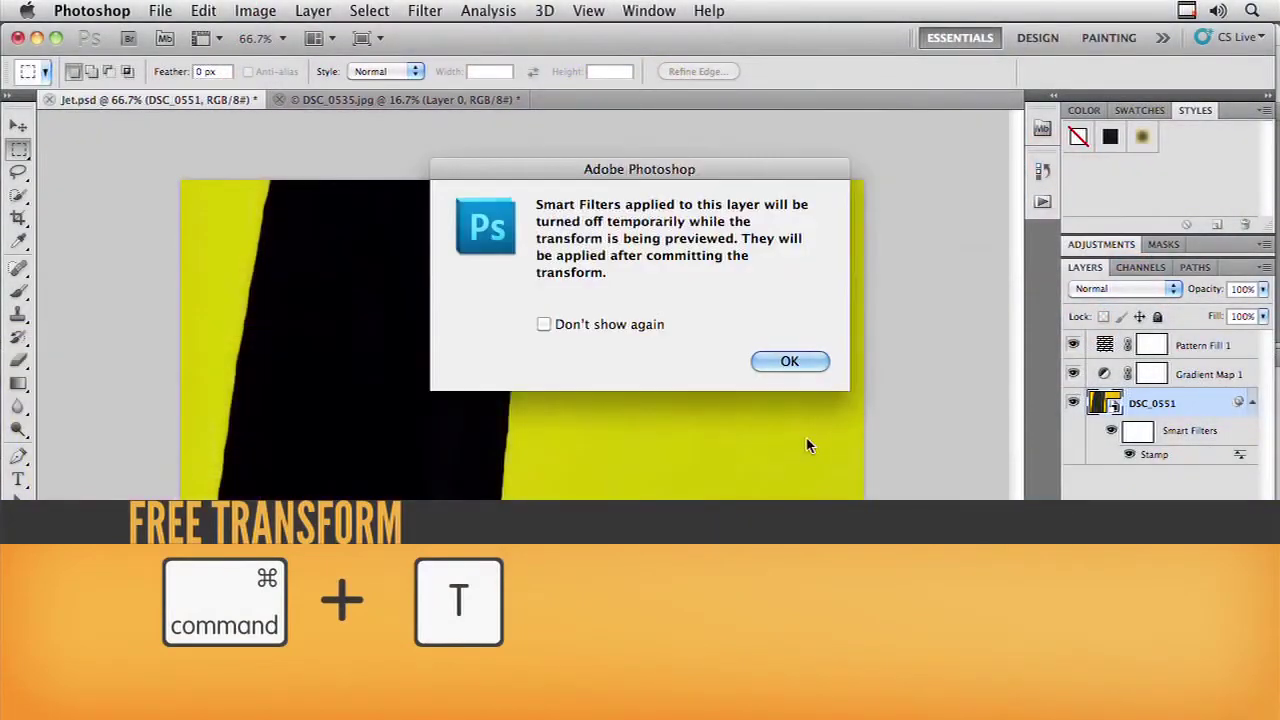
pyautogui.press('Return')
pyautogui.press('super+0')
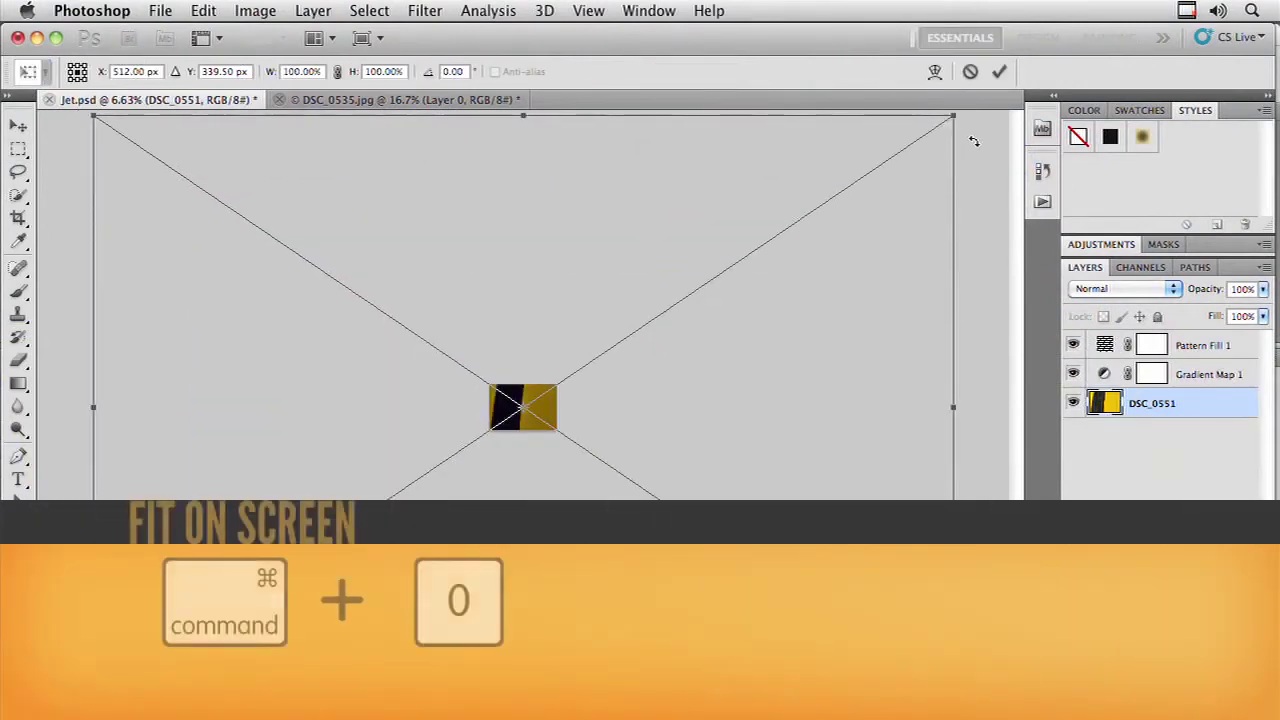
pyautogui.moveTo(955, 115); pyautogui.dragTo(577, 399)
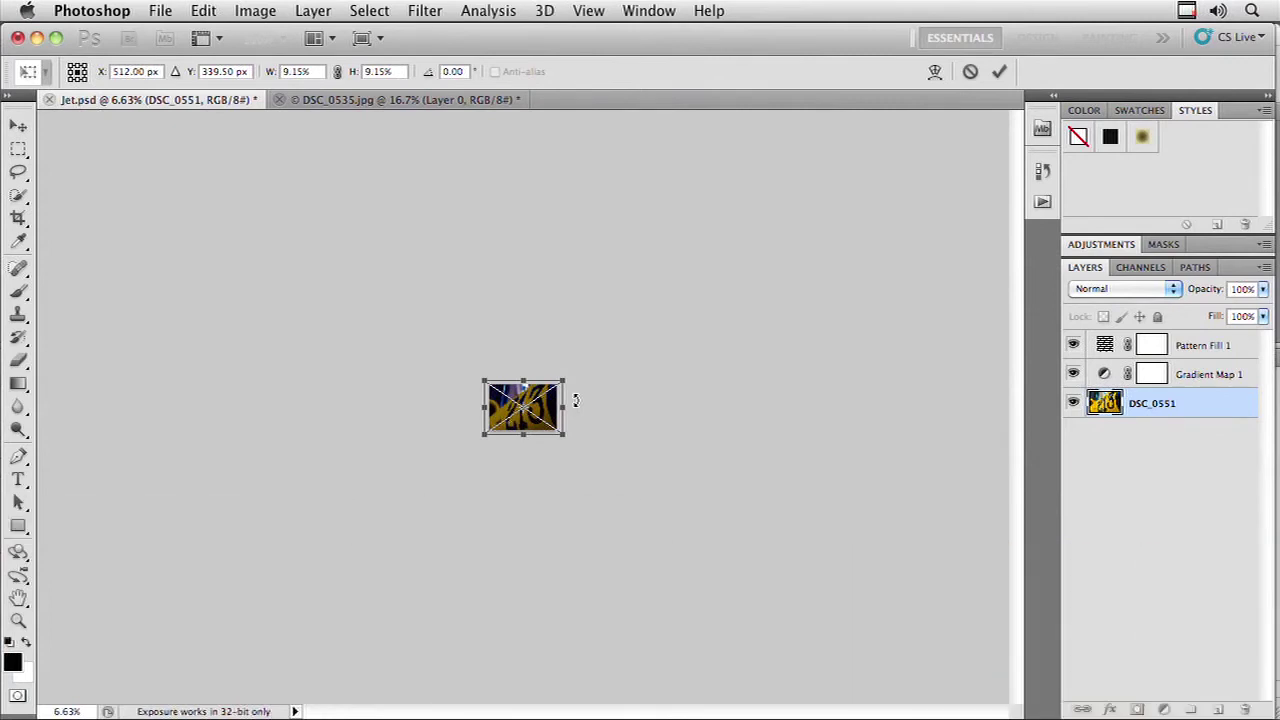
pyautogui.press('Return')
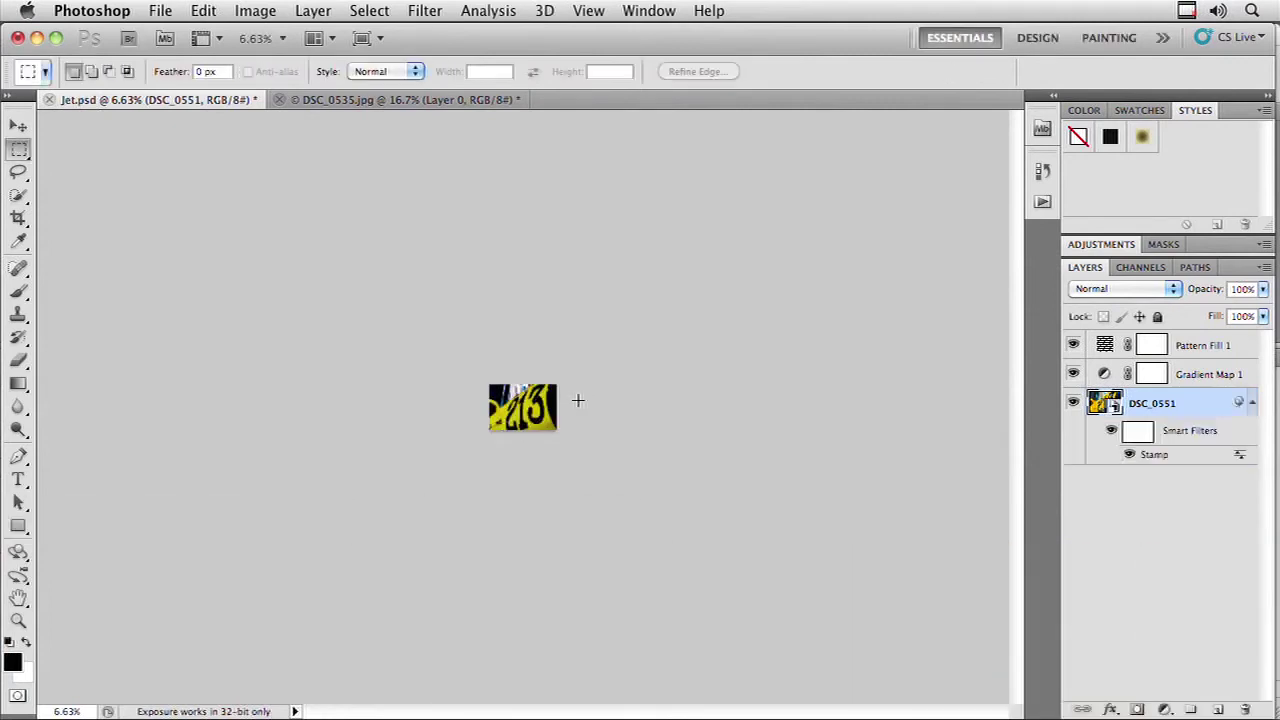
# Step: Start a Halftone Pattern sketch filter on the DSC_0551 layer, try the Circle pattern type and choose Dot
pyautogui.press('super+equal')
pyautogui.press('super+equal')
pyautogui.press('super+equal')
pyautogui.press('super+equal')
pyautogui.press('super+equal')
pyautogui.press('super+equal')
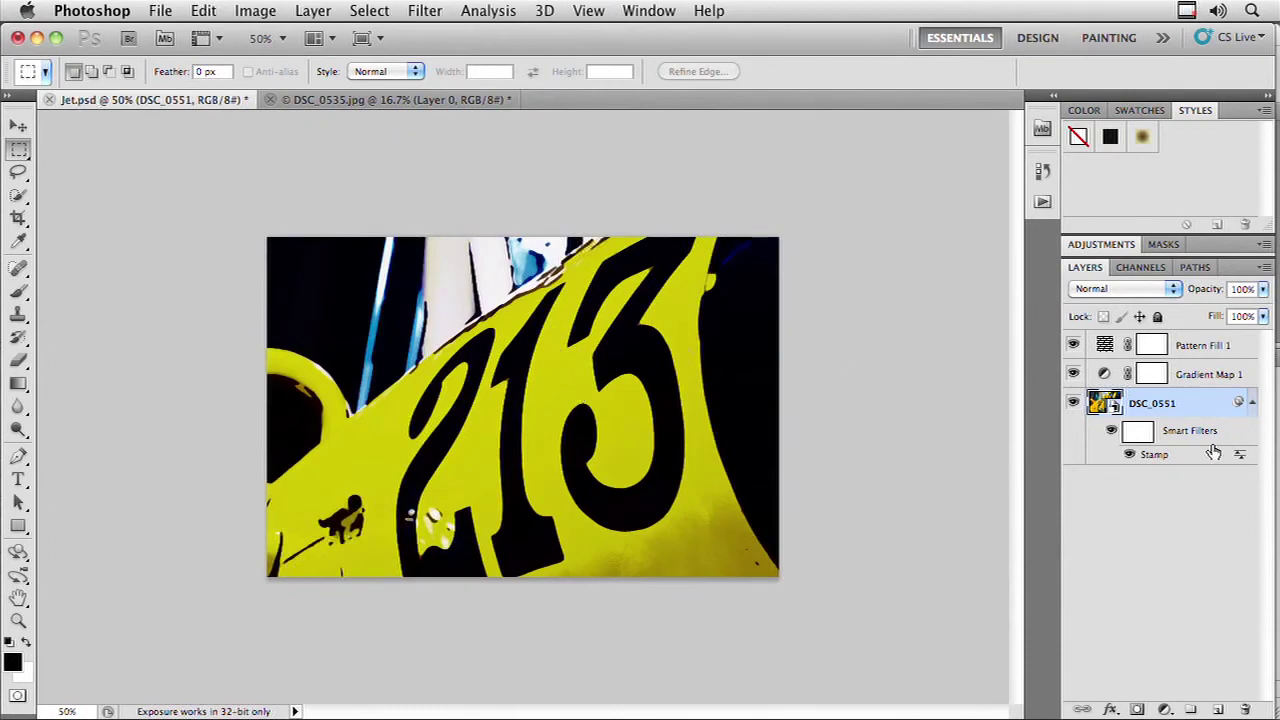
pyautogui.click(436, 8)
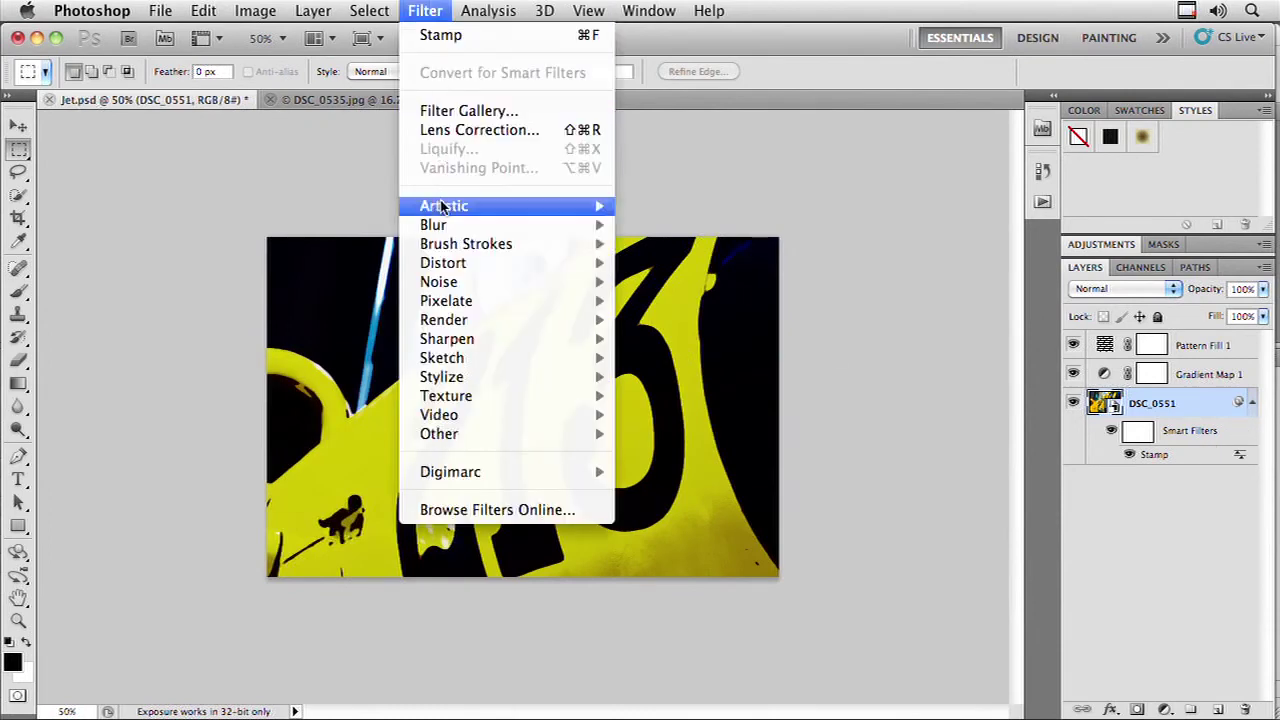
pyautogui.moveTo(518, 386)
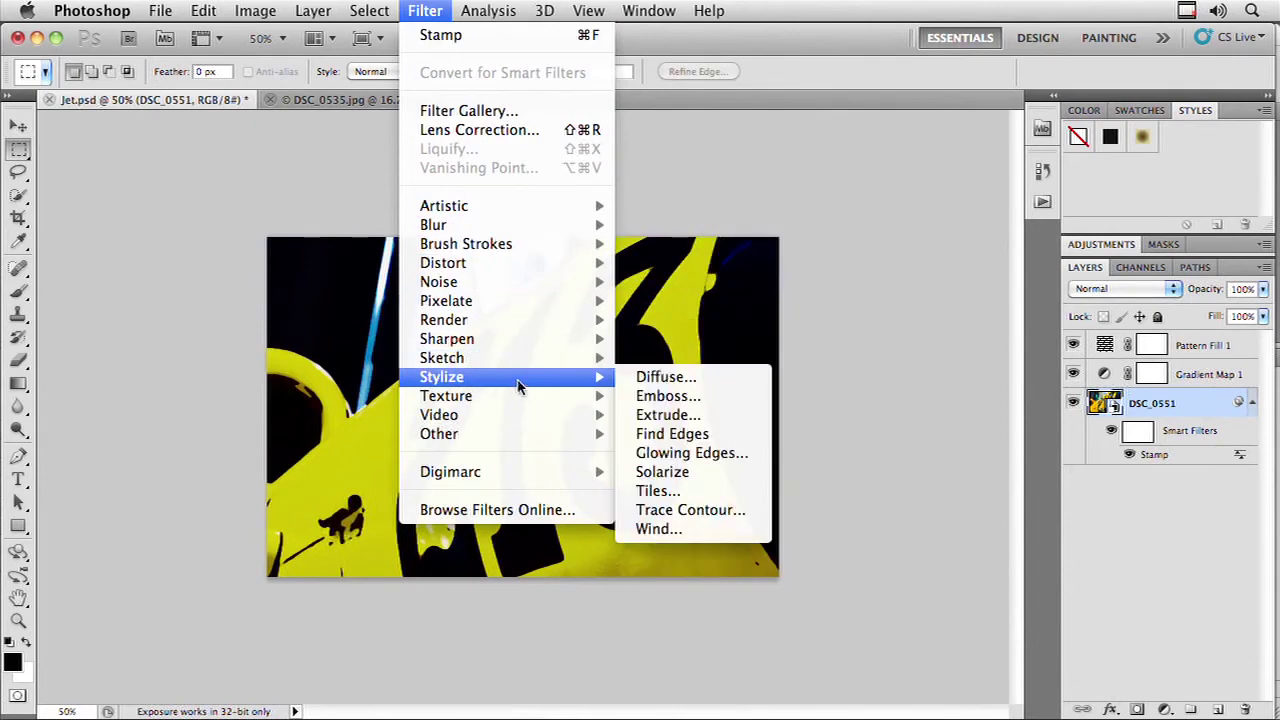
pyautogui.moveTo(524, 359)
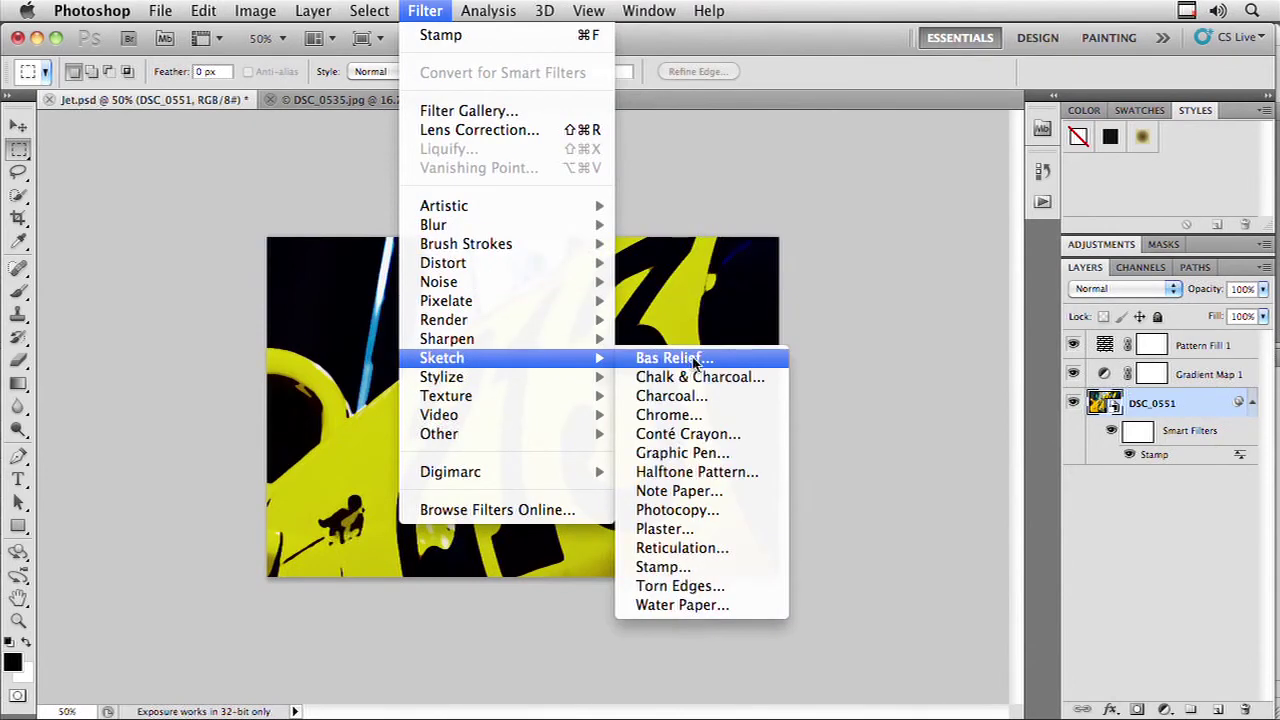
pyautogui.click(713, 470)
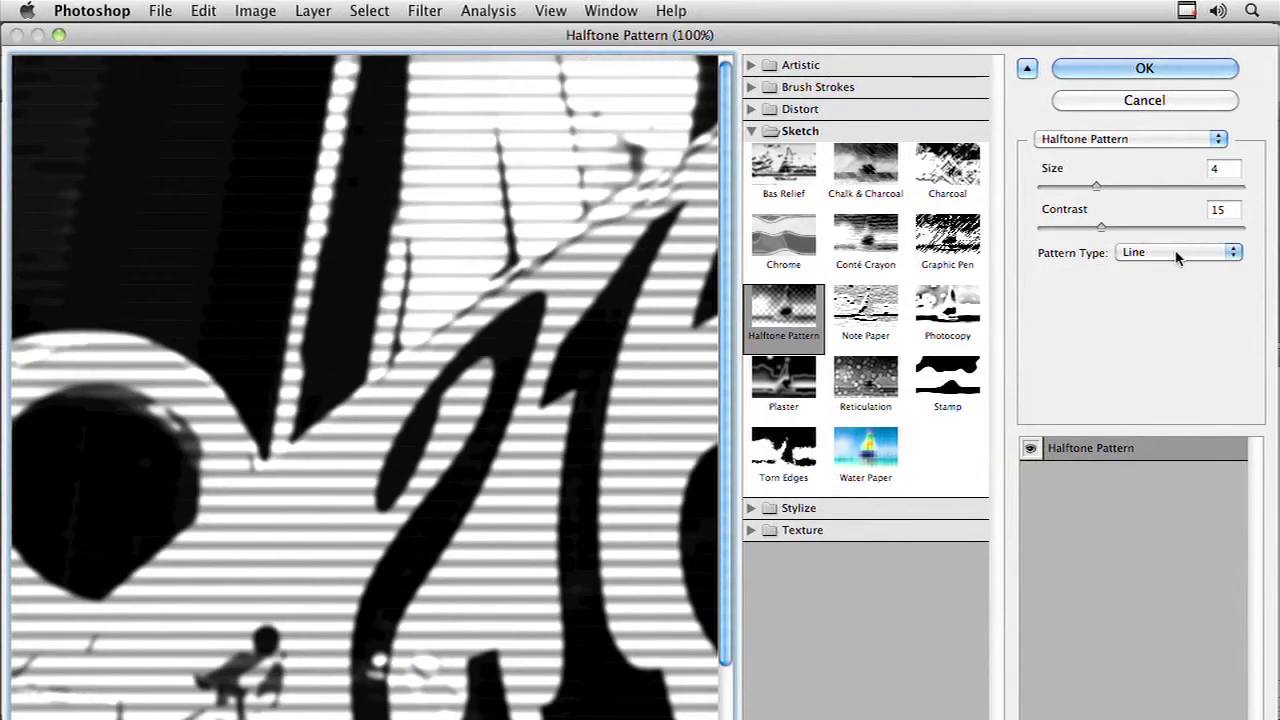
pyautogui.click(1176, 254)
pyautogui.click(1165, 219)
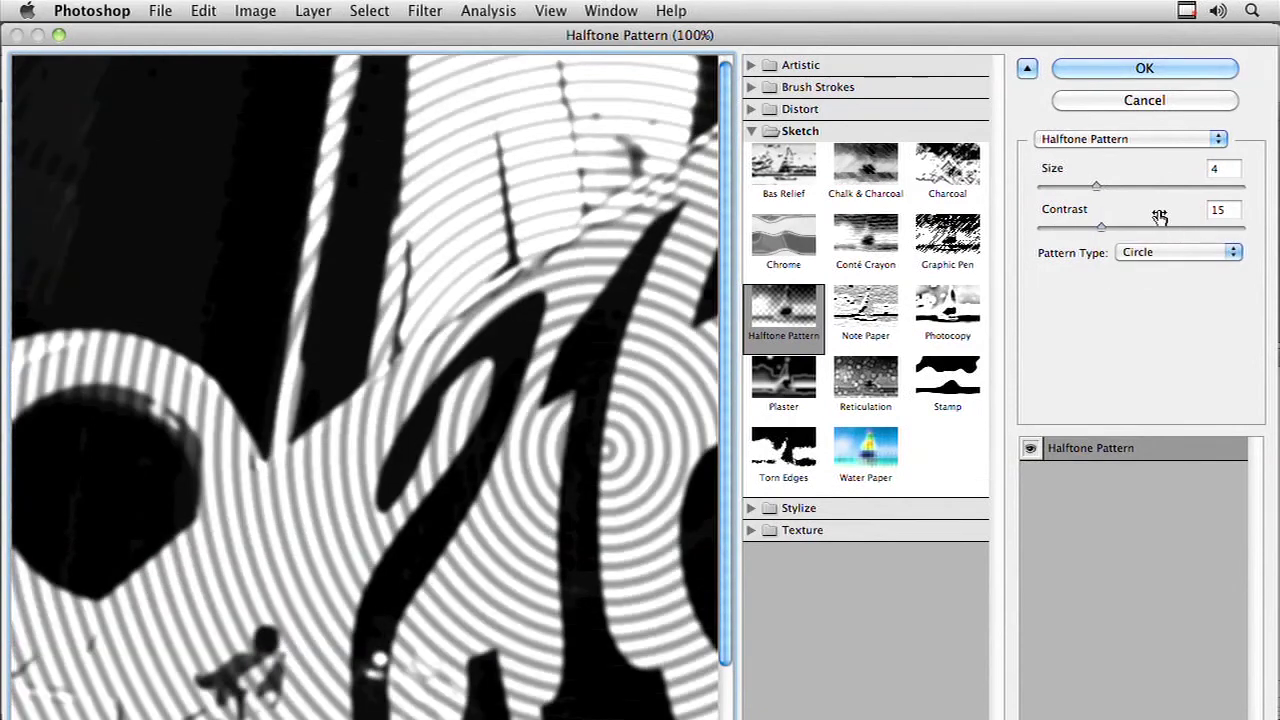
pyautogui.click(1136, 252)
pyautogui.click(1136, 268)
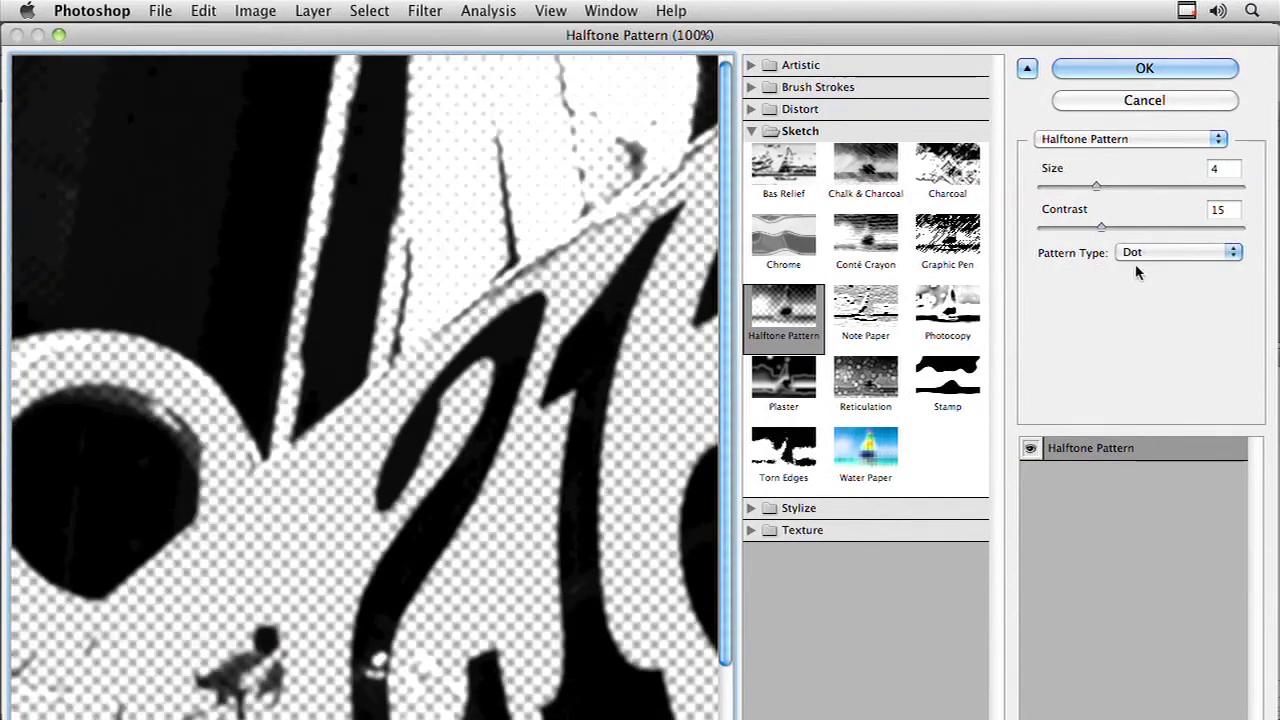
# Step: Set the halftone Size to 9, adjust its contrast, and apply the filter
pyautogui.moveTo(1123, 198); pyautogui.dragTo(1182, 192)
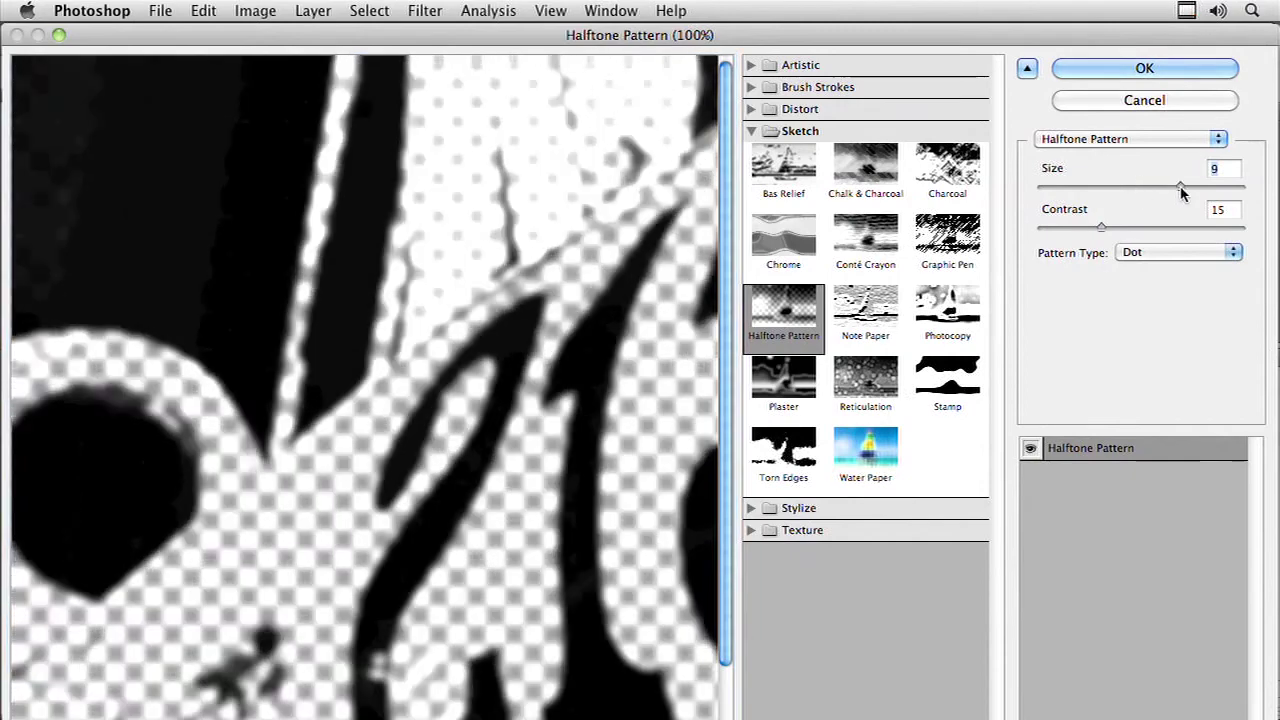
pyautogui.moveTo(1130, 229); pyautogui.dragTo(1105, 230)
pyautogui.click(1156, 70)
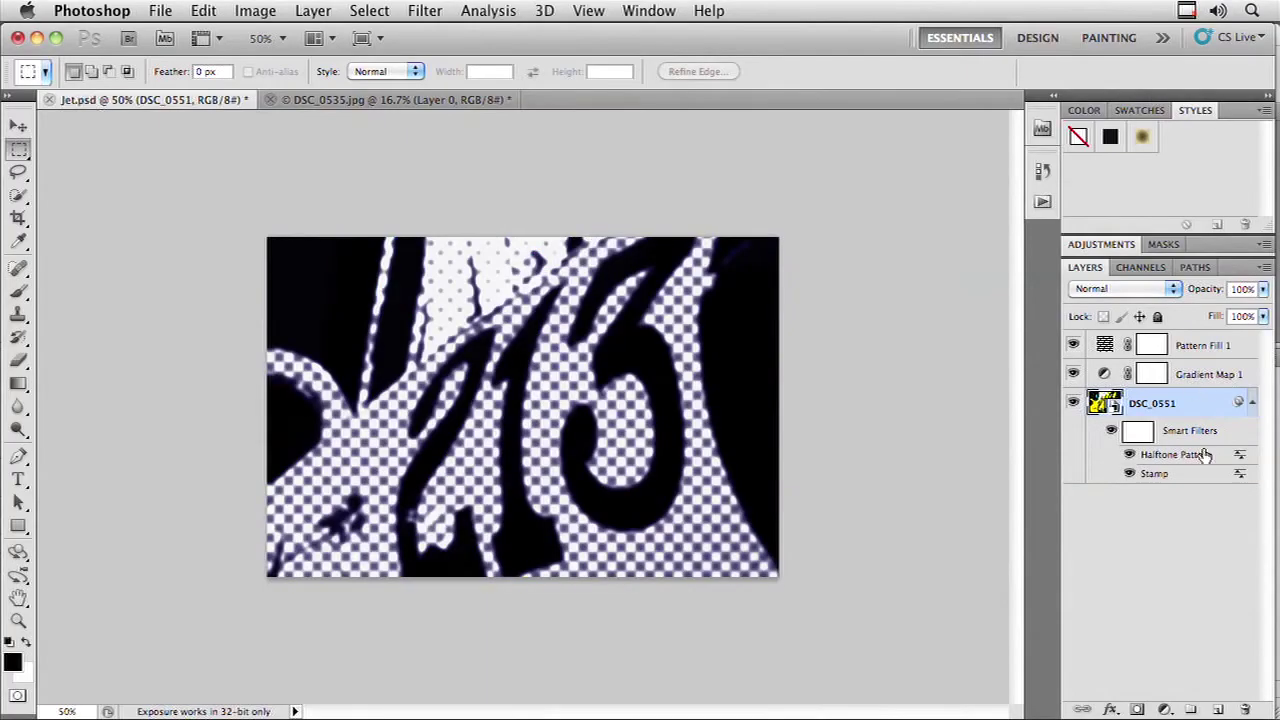
# Step: Set the Halftone Pattern smart filter's blending to Multiply at 33% opacity
pyautogui.doubleClick(1240, 457)
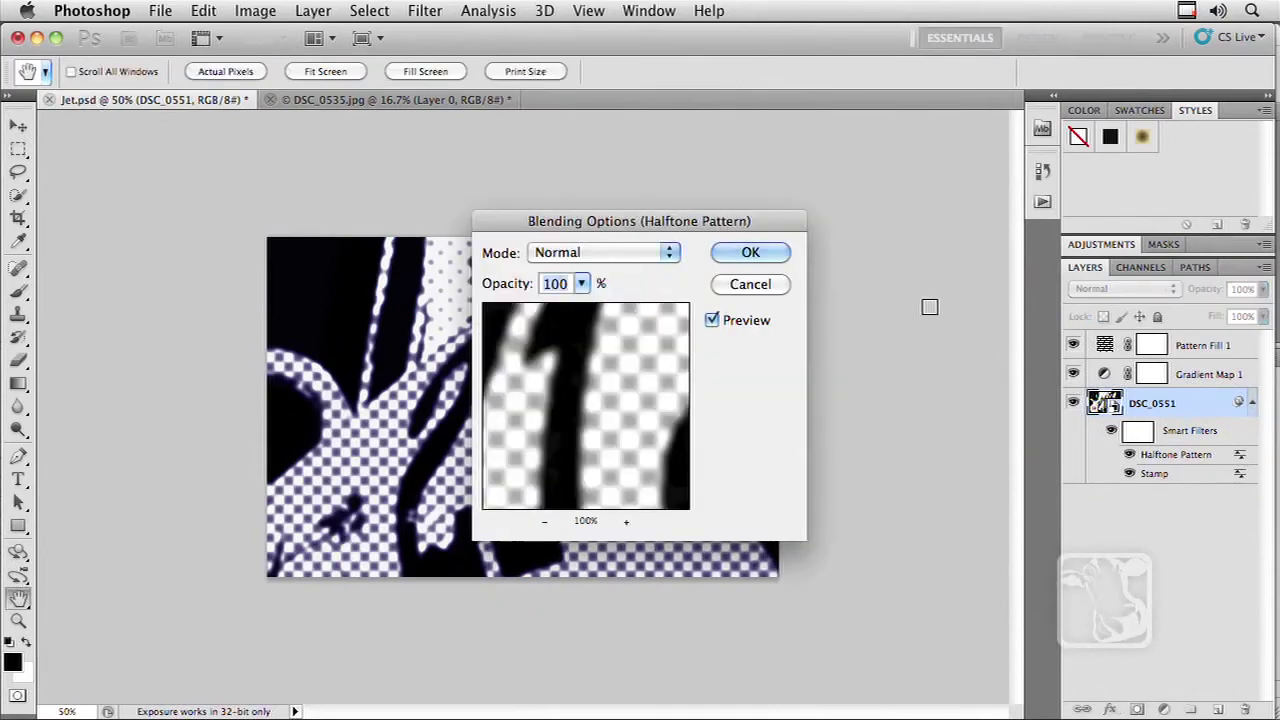
pyautogui.click(600, 252)
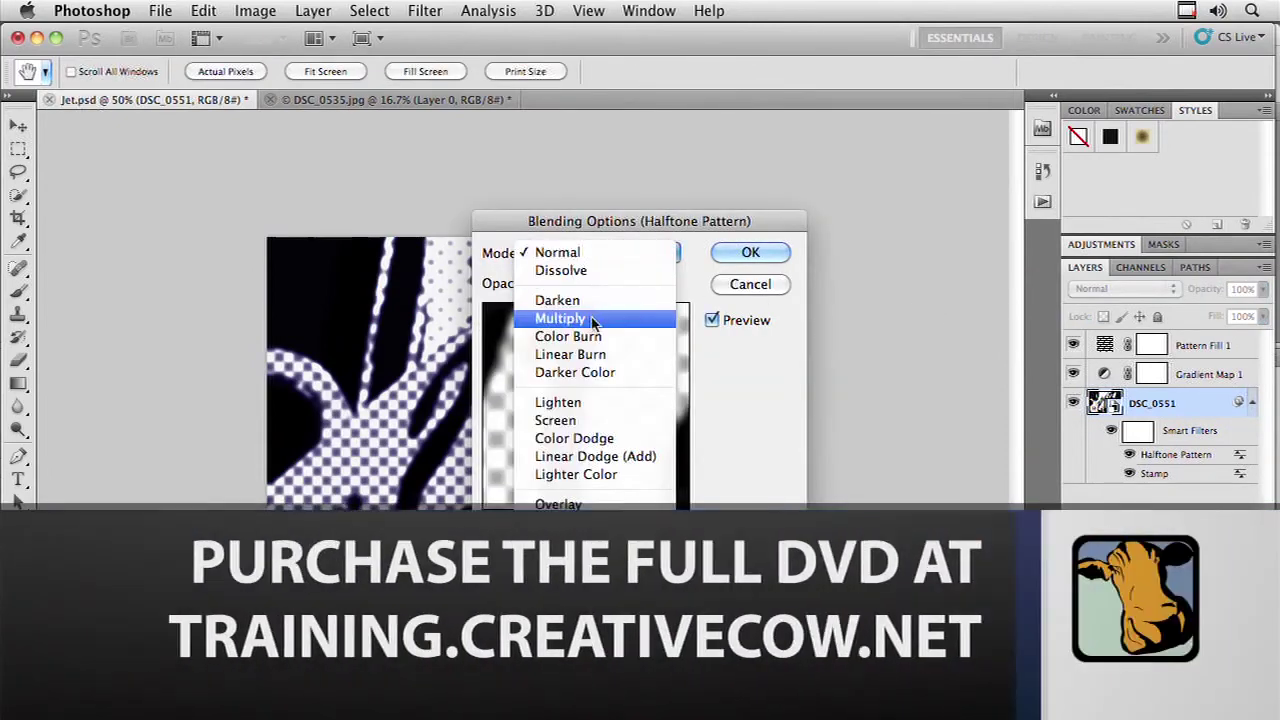
pyautogui.press('Escape')
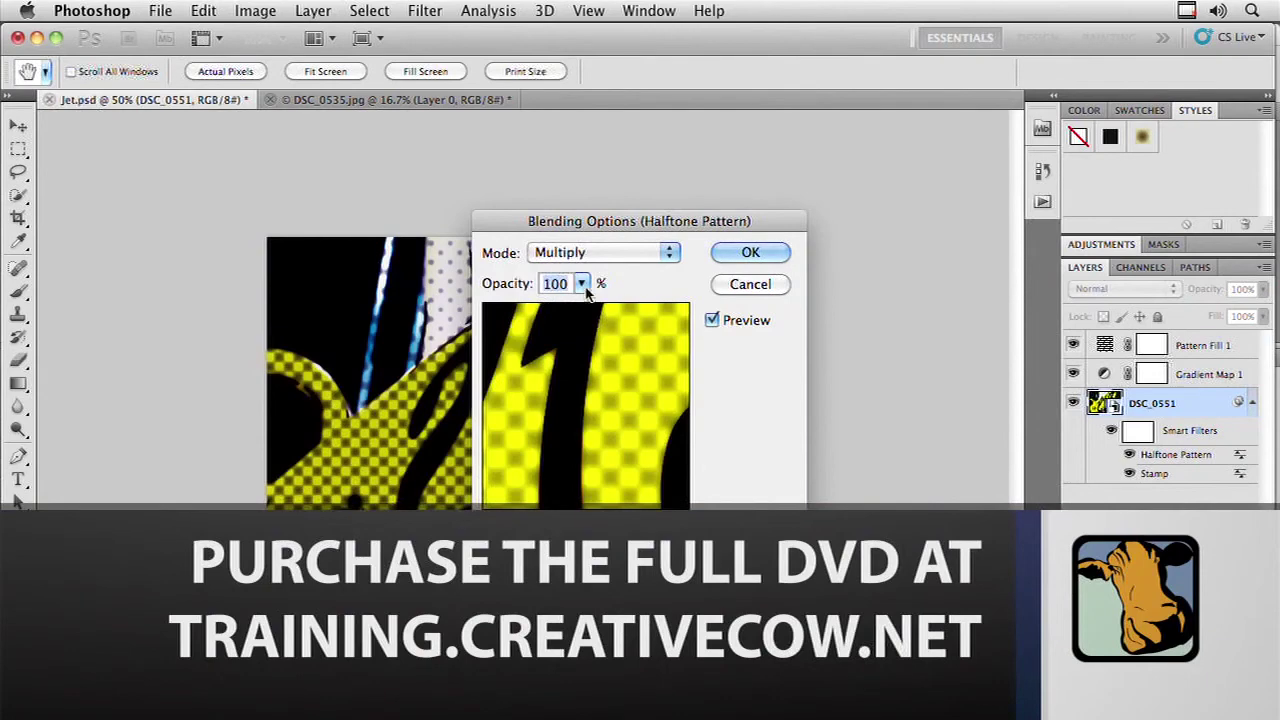
pyautogui.click(582, 285)
pyautogui.moveTo(536, 310); pyautogui.dragTo(520, 306)
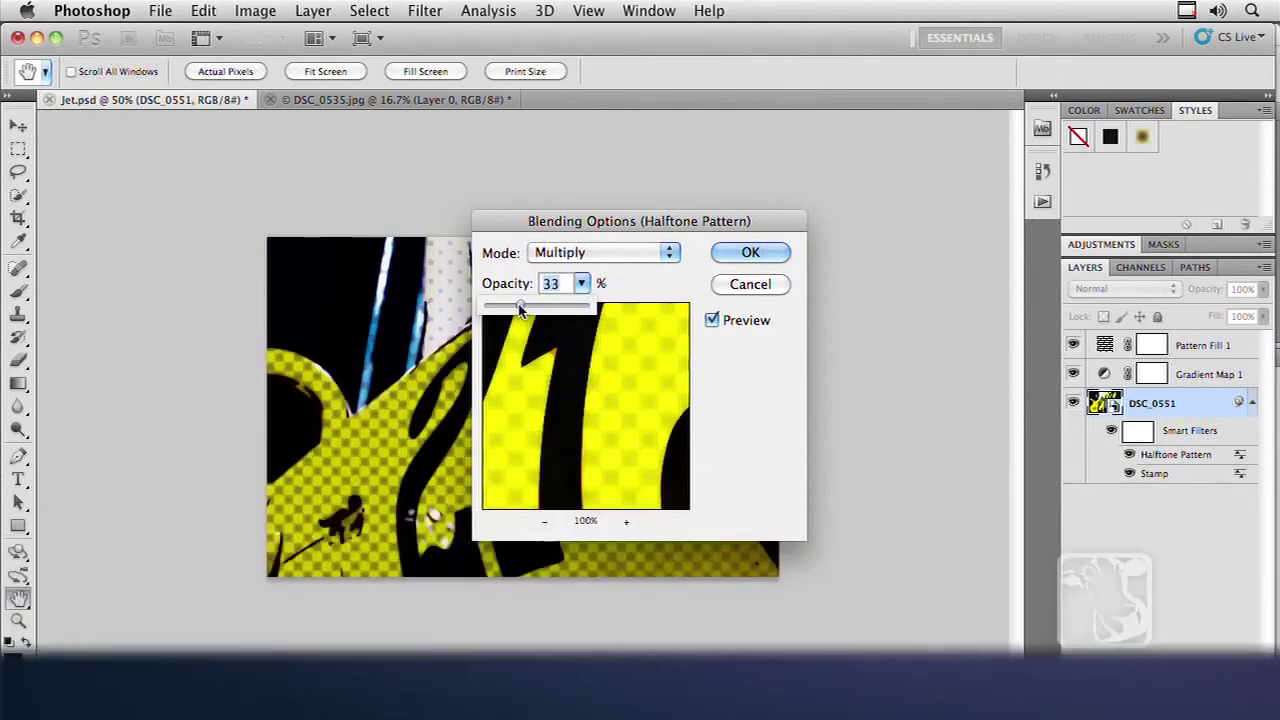
pyautogui.click(748, 254)
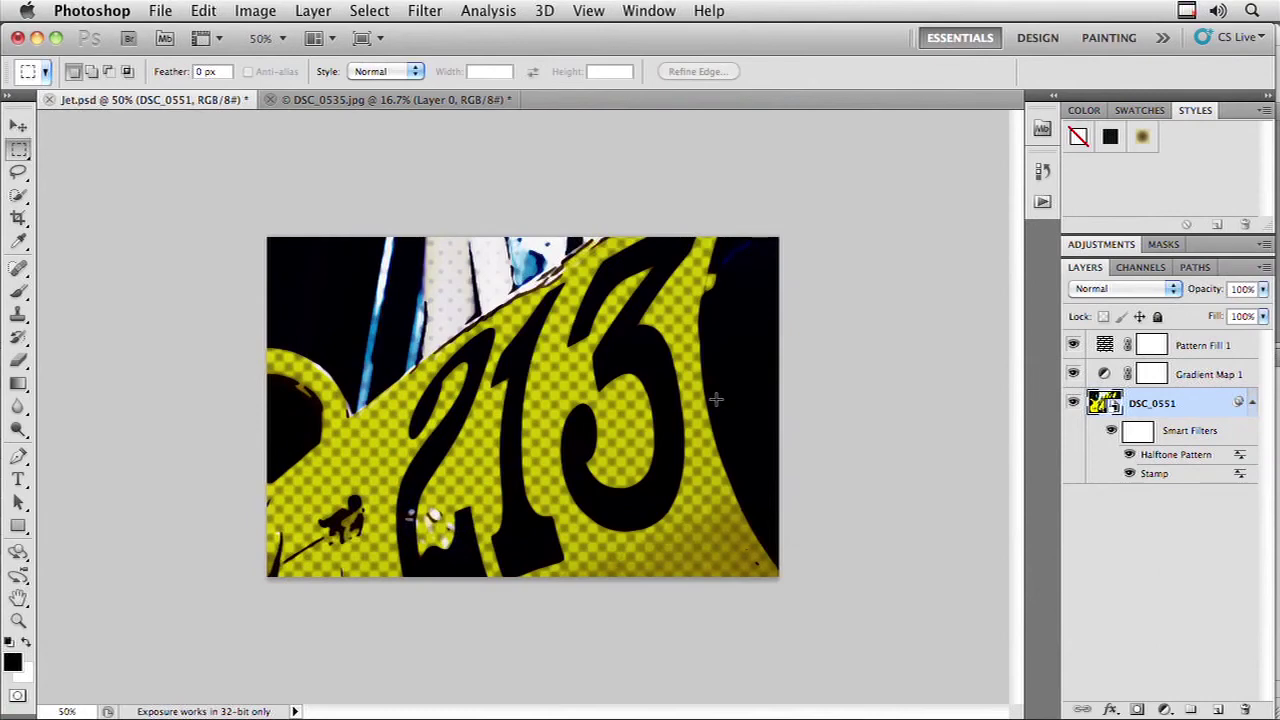
pyautogui.press('super+equal')
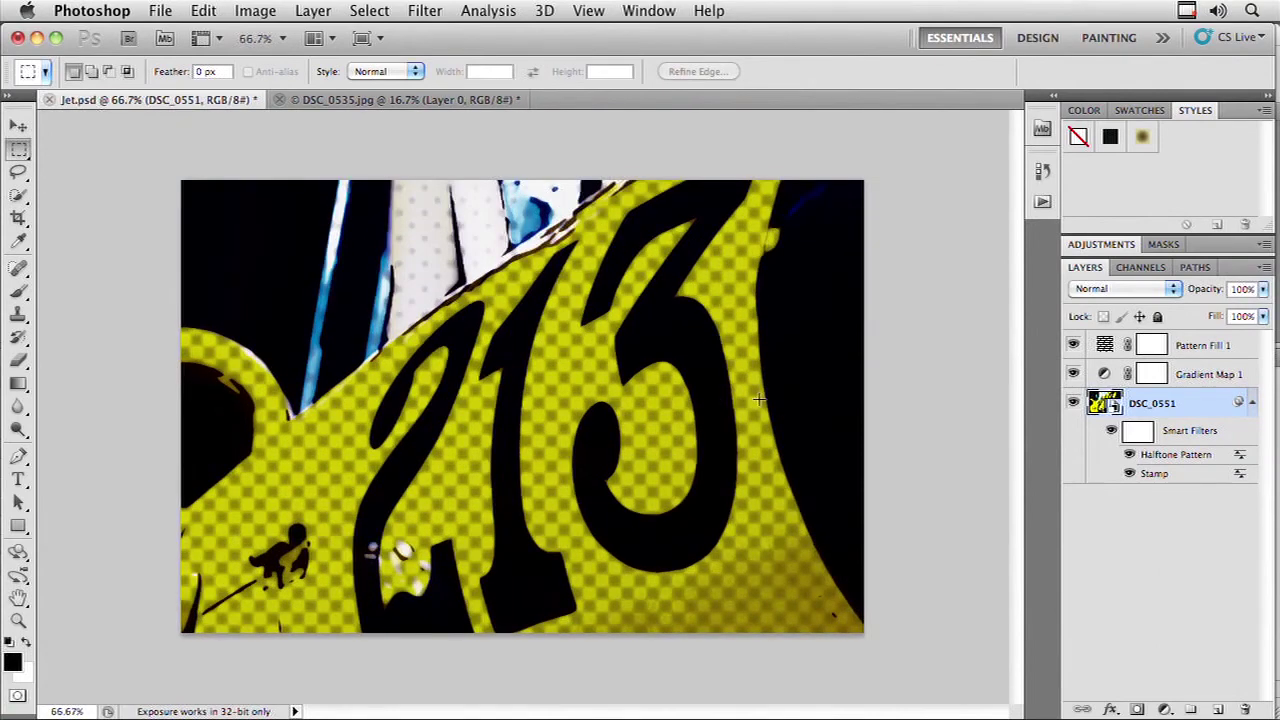